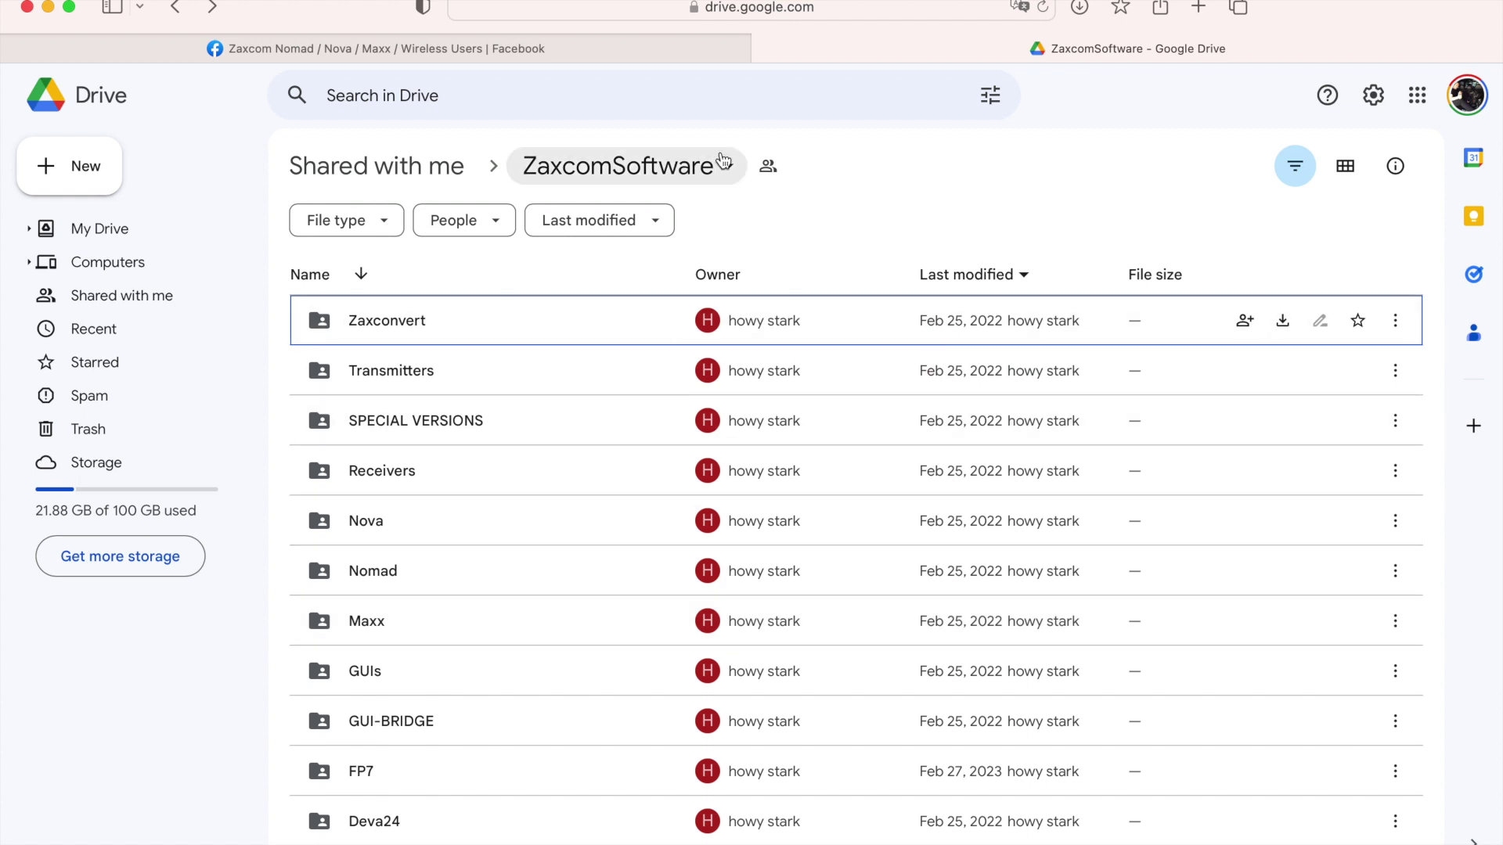
# Check the Drive folder's full web address, then return to the Zaxcom Facebook group page
pyautogui.click(814, 6)
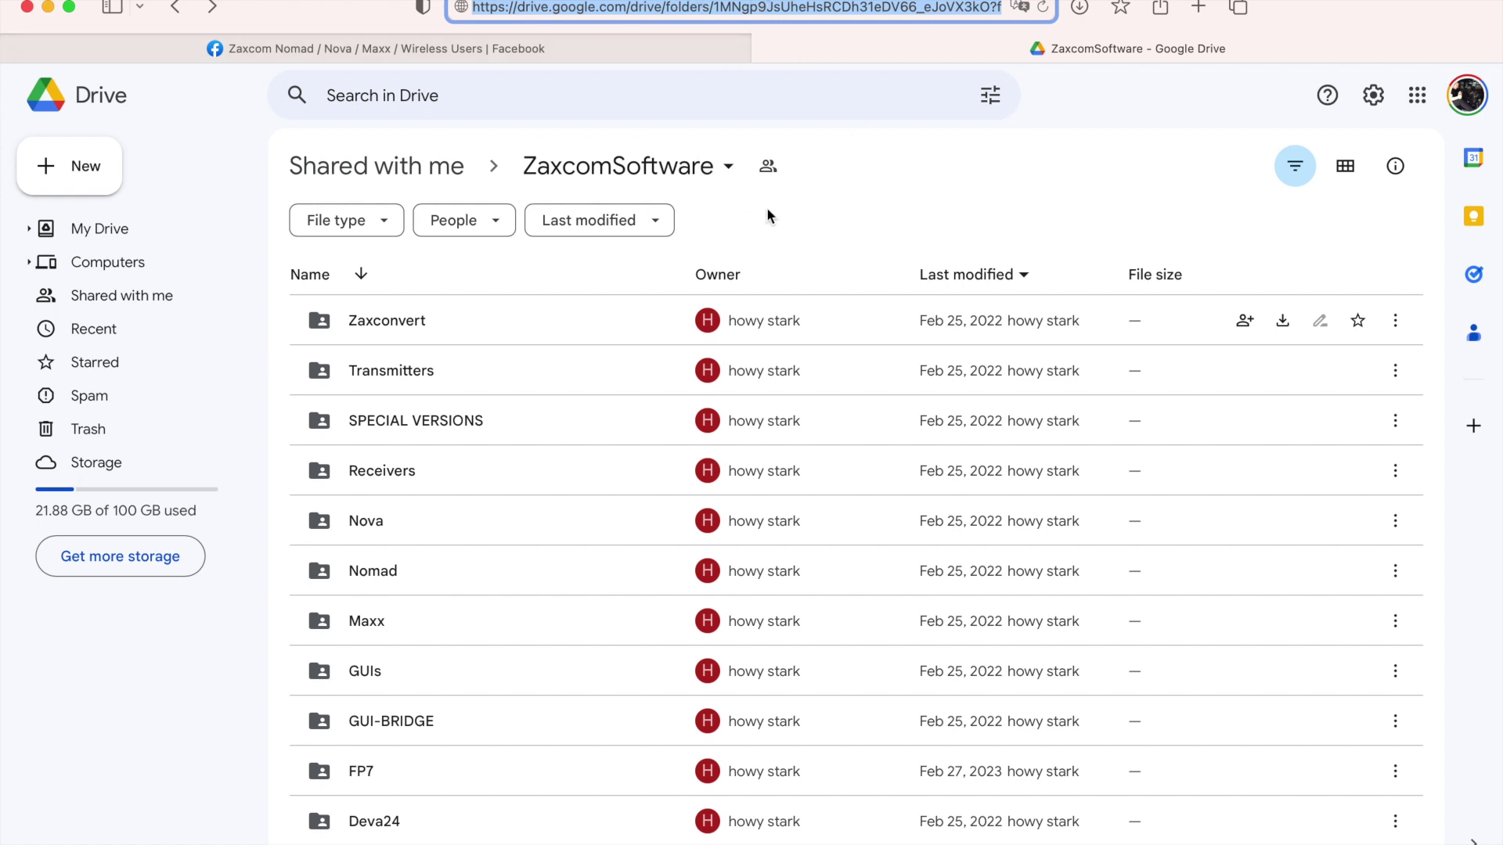
pyautogui.click(735, 213)
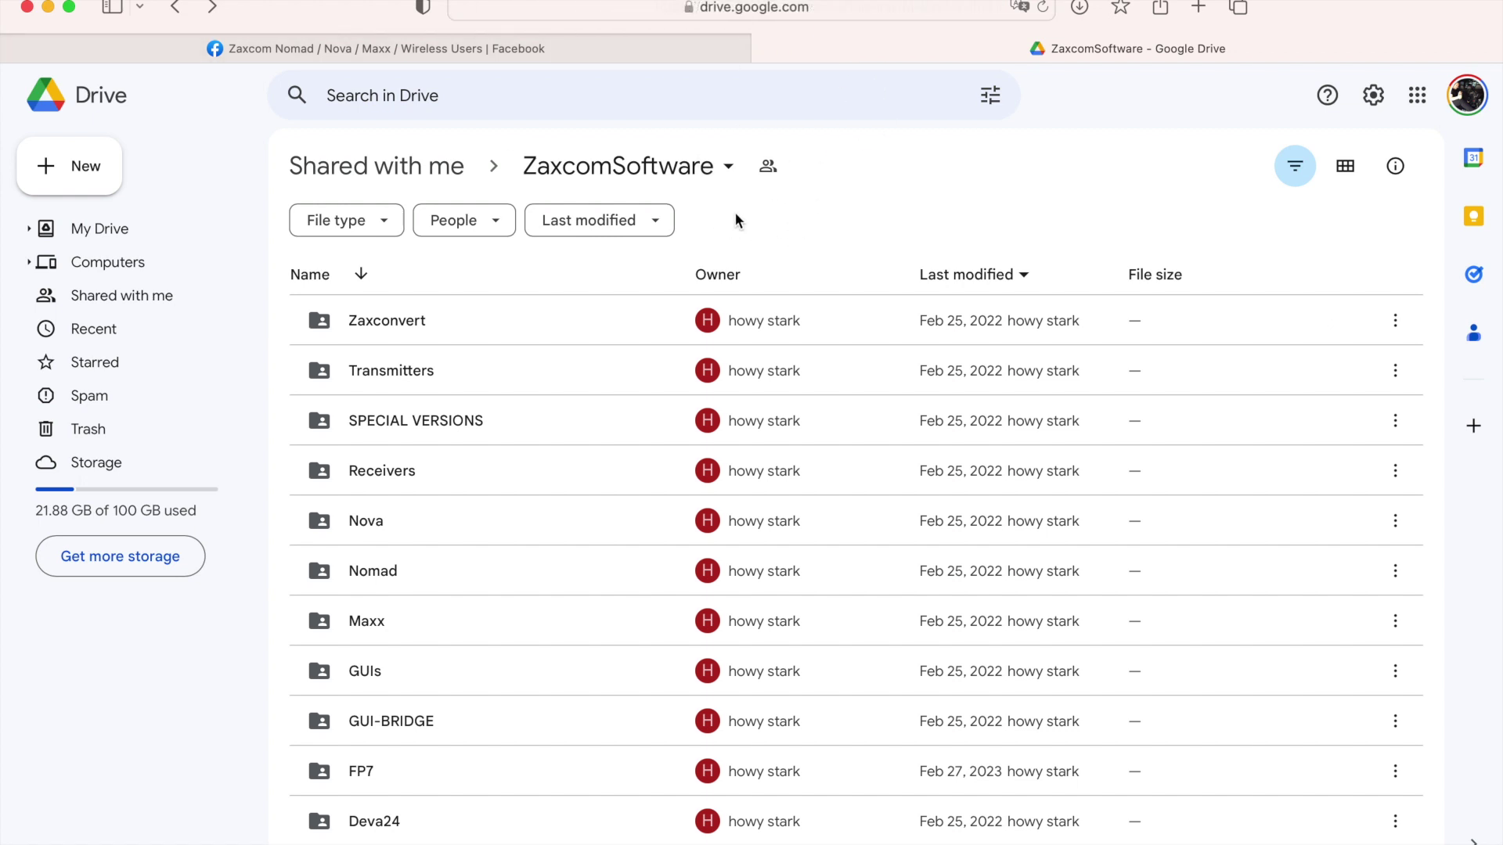
pyautogui.click(559, 49)
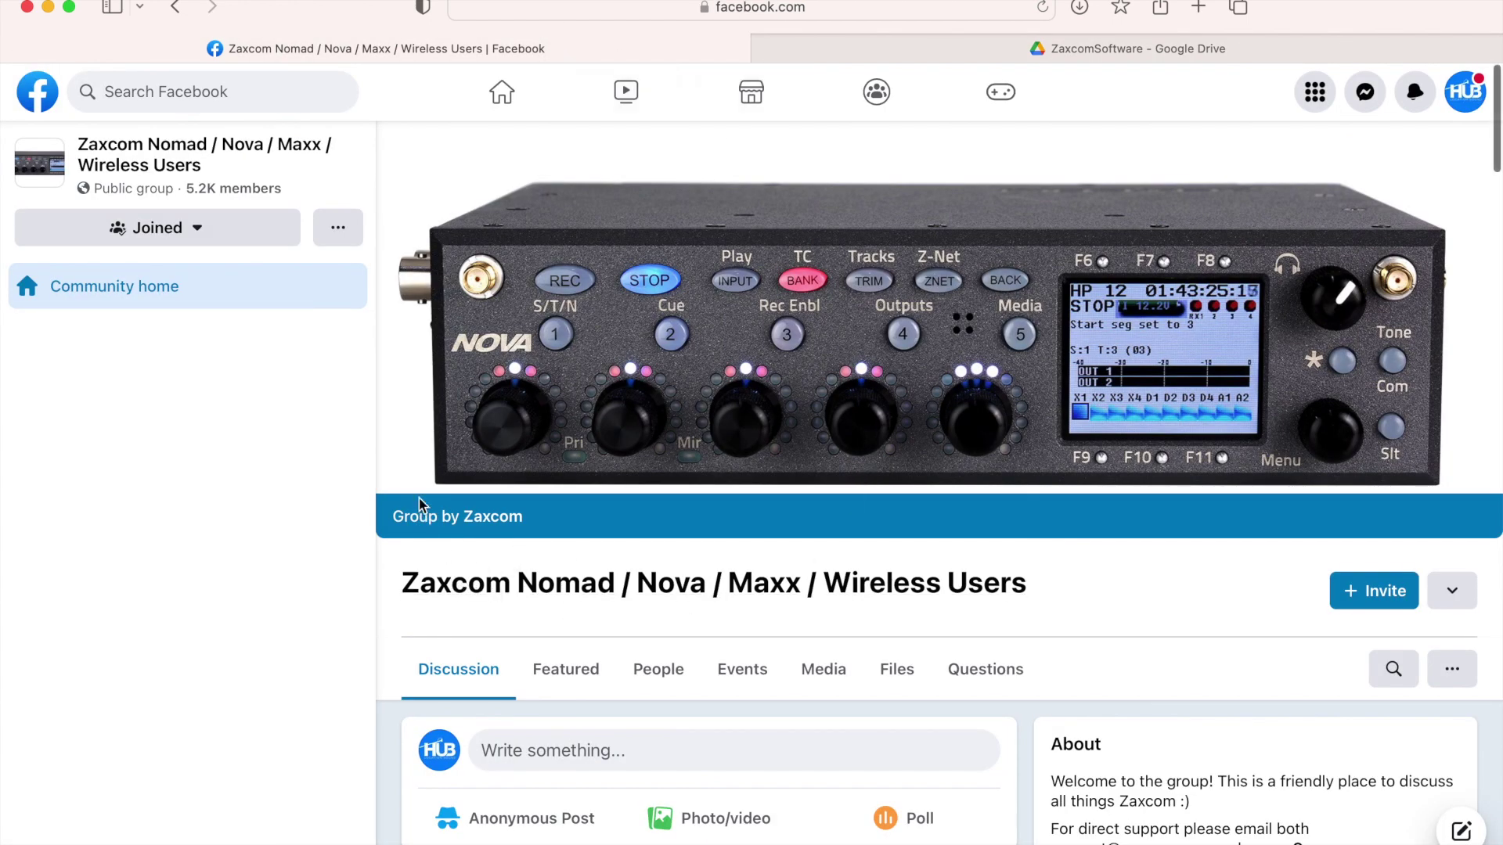
pyautogui.scroll(-5, 1364, 714)
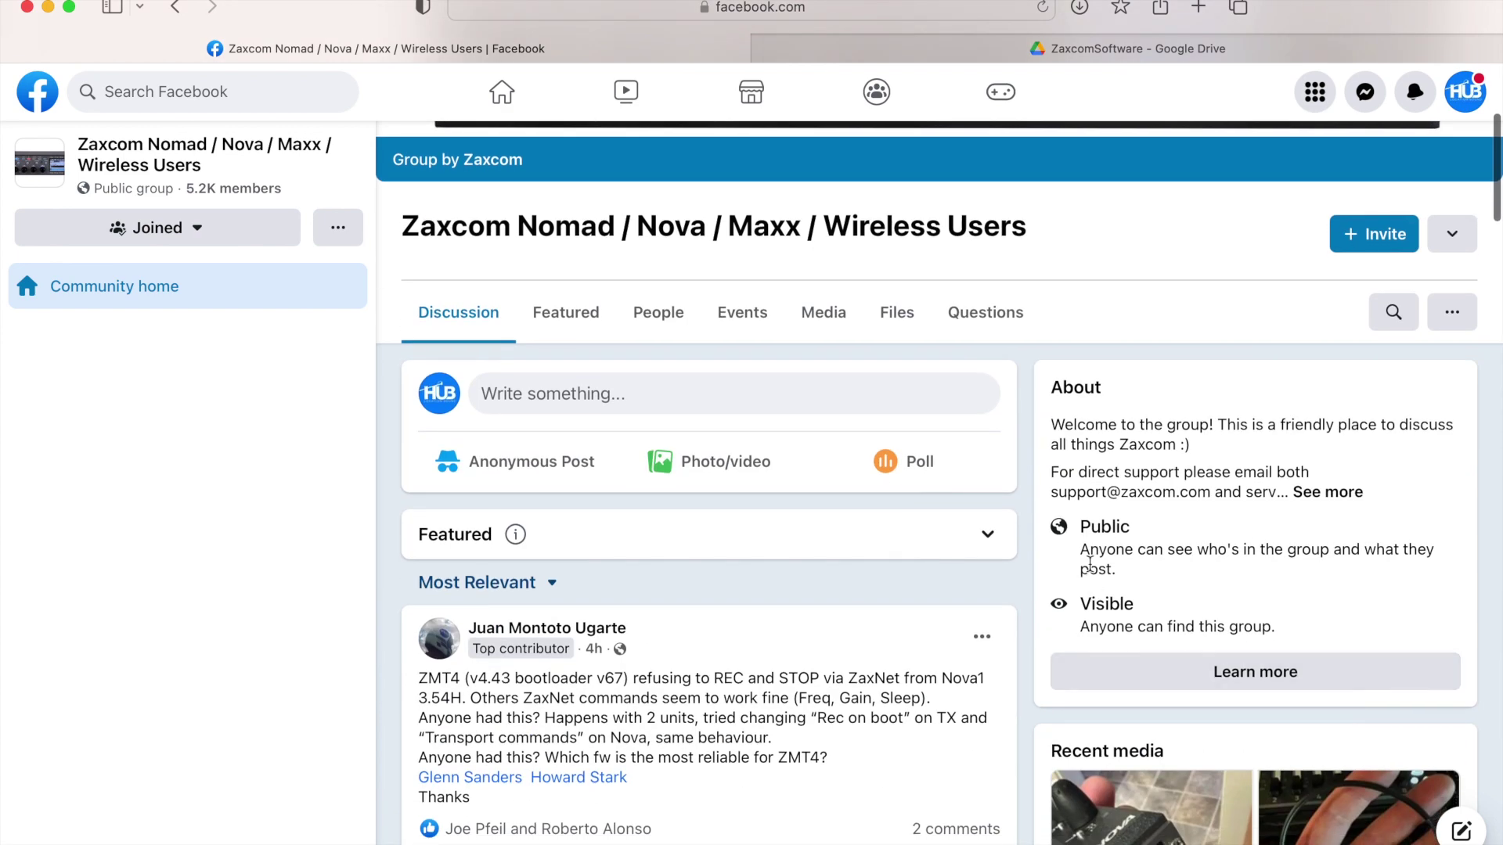
pyautogui.moveTo(1088, 528); pyautogui.dragTo(1130, 529)
pyautogui.click(1131, 523)
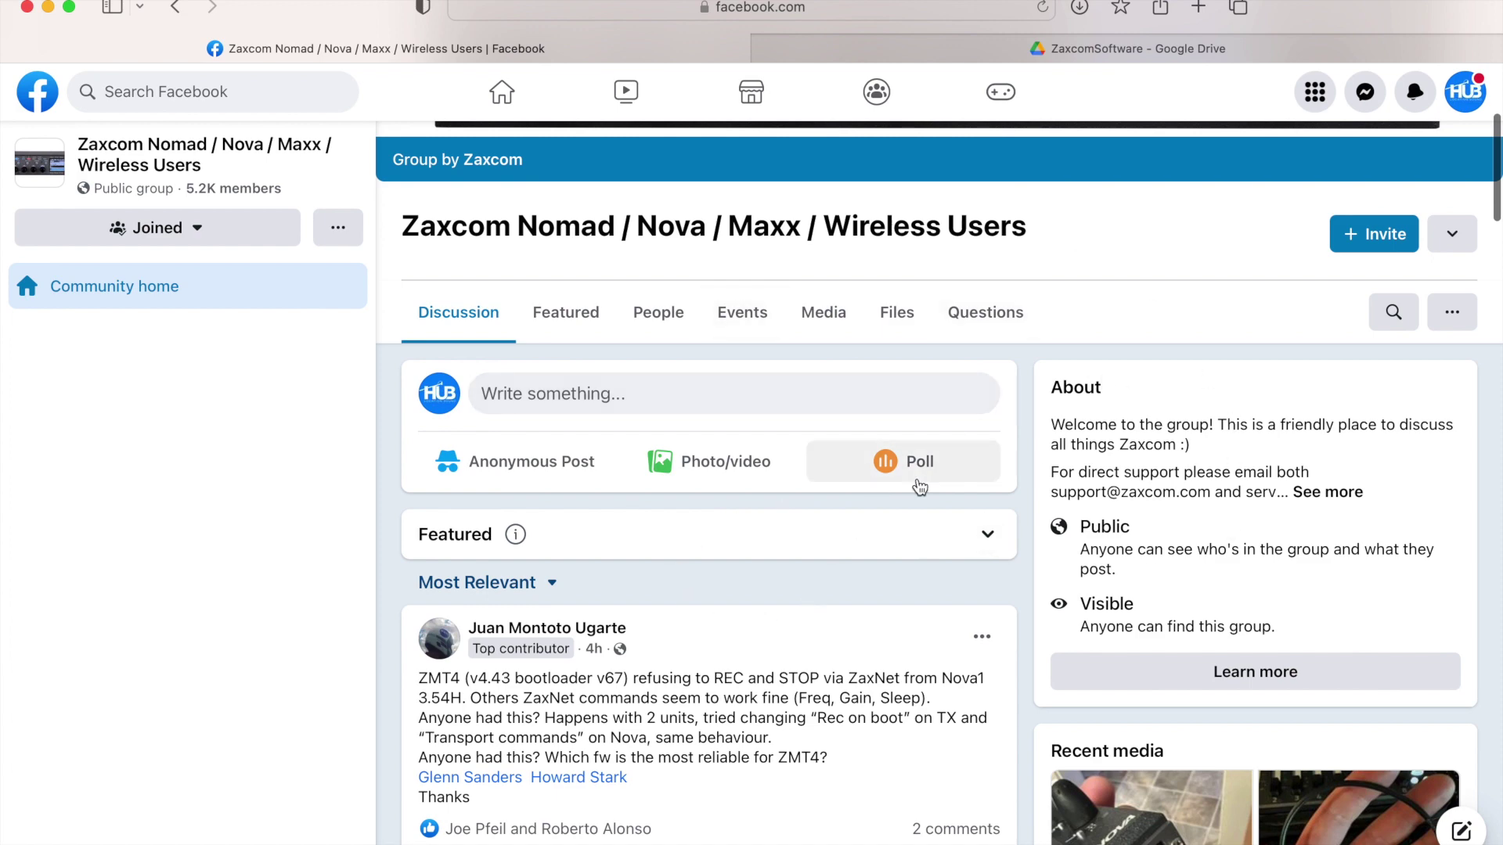
# Expand the Zaxcom group's Featured posts
pyautogui.scroll(-2, 920, 487)
pyautogui.scroll(6, 920, 487)
pyautogui.scroll(-3, 919, 487)
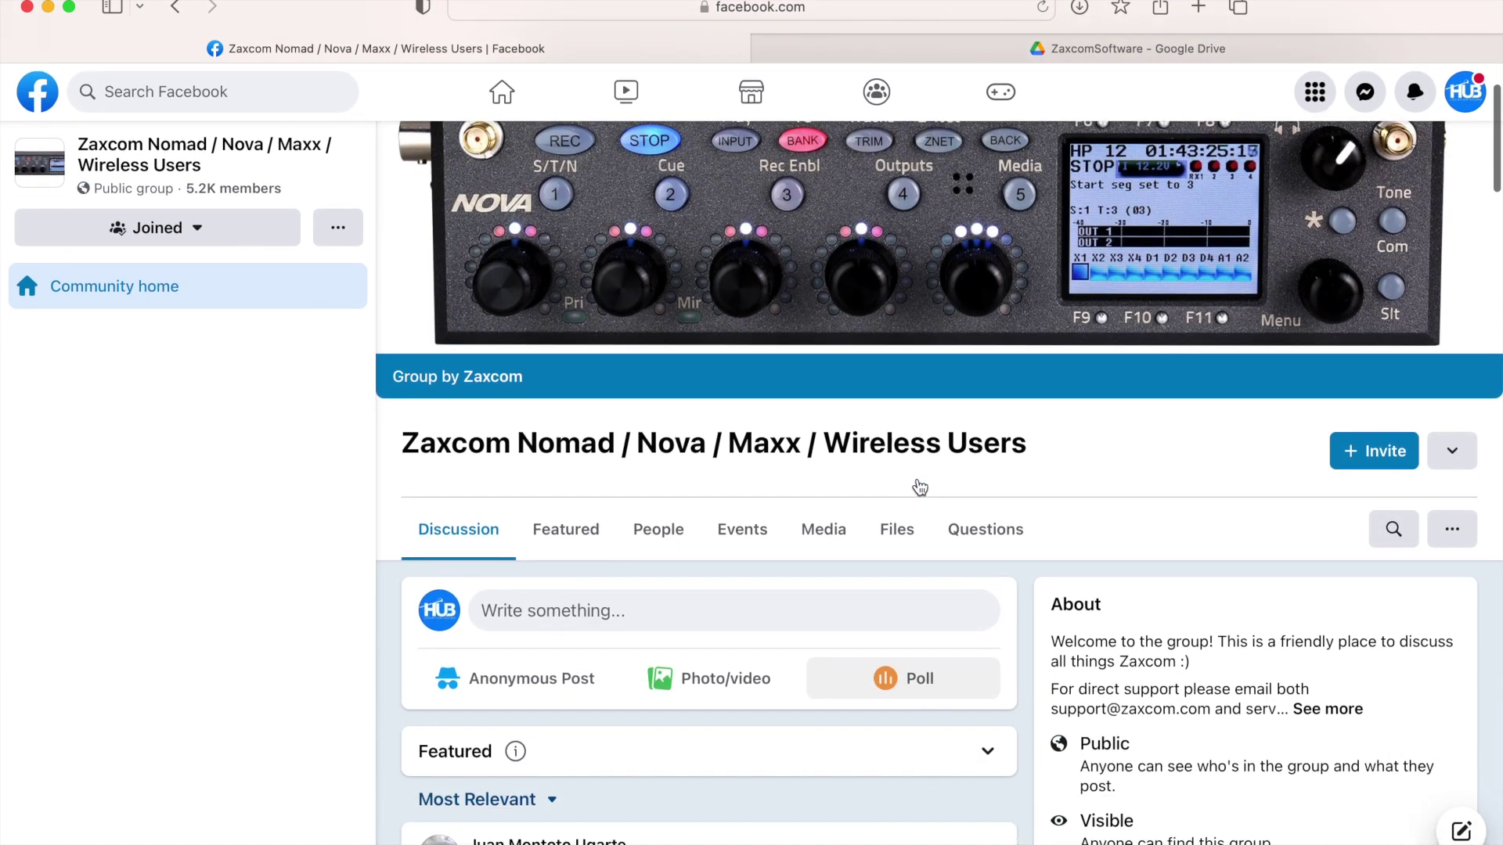
pyautogui.scroll(-1, 849, 713)
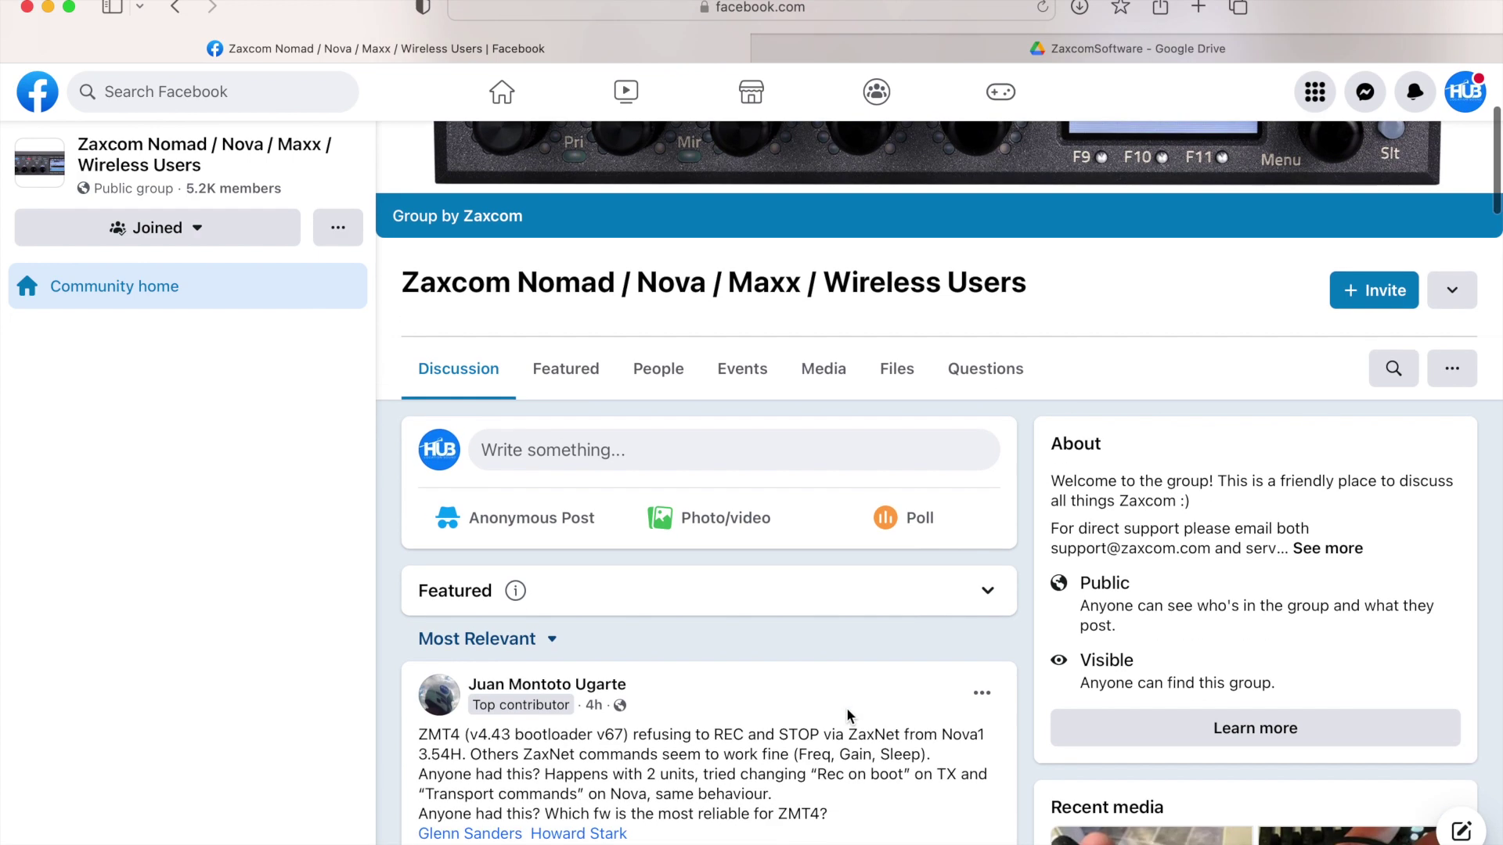
pyautogui.click(987, 590)
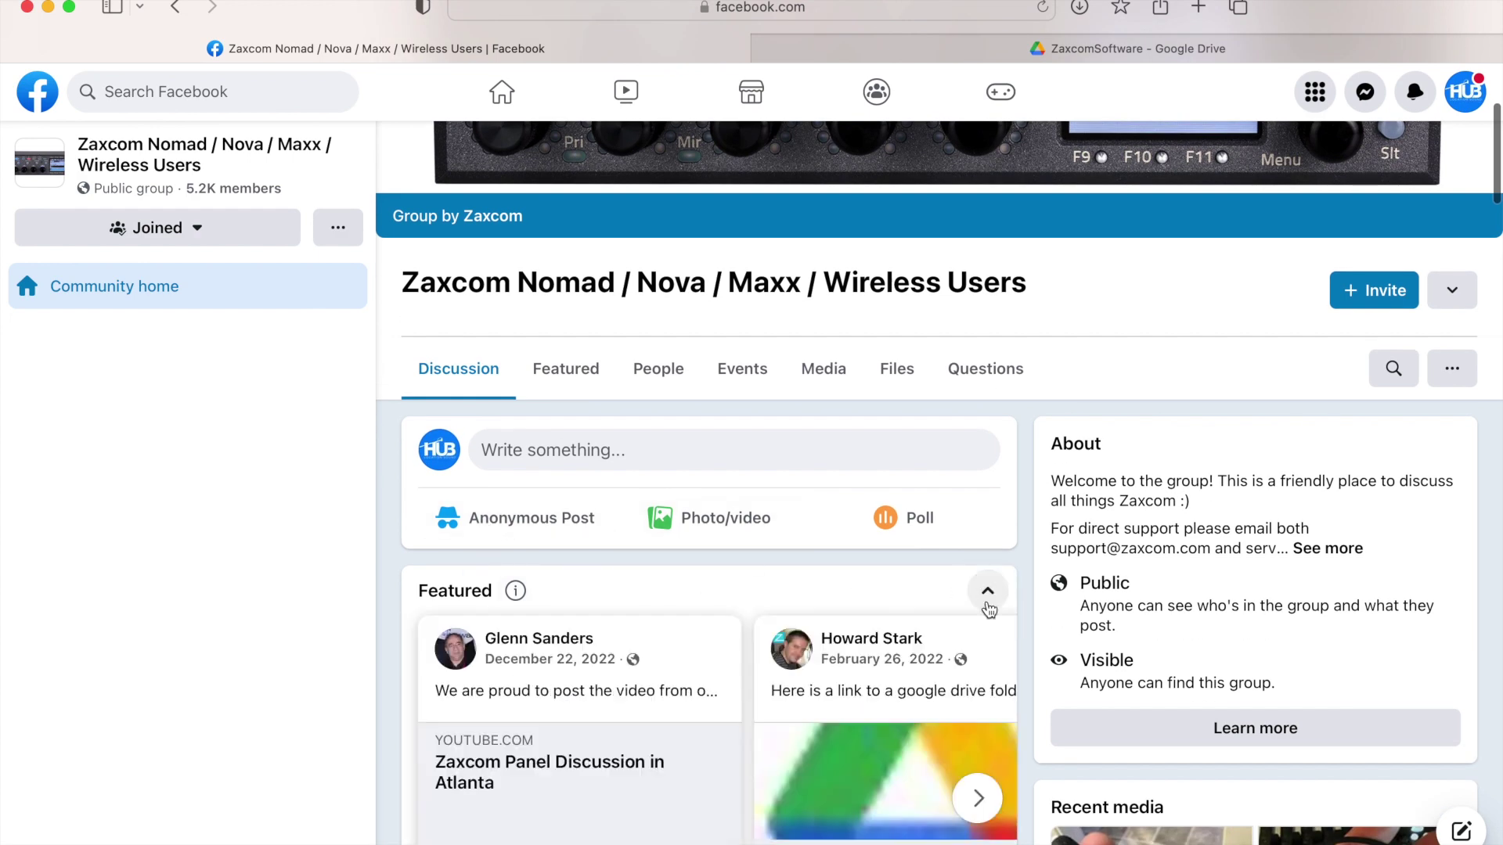
pyautogui.scroll(-1, 871, 650)
pyautogui.scroll(-2, 872, 650)
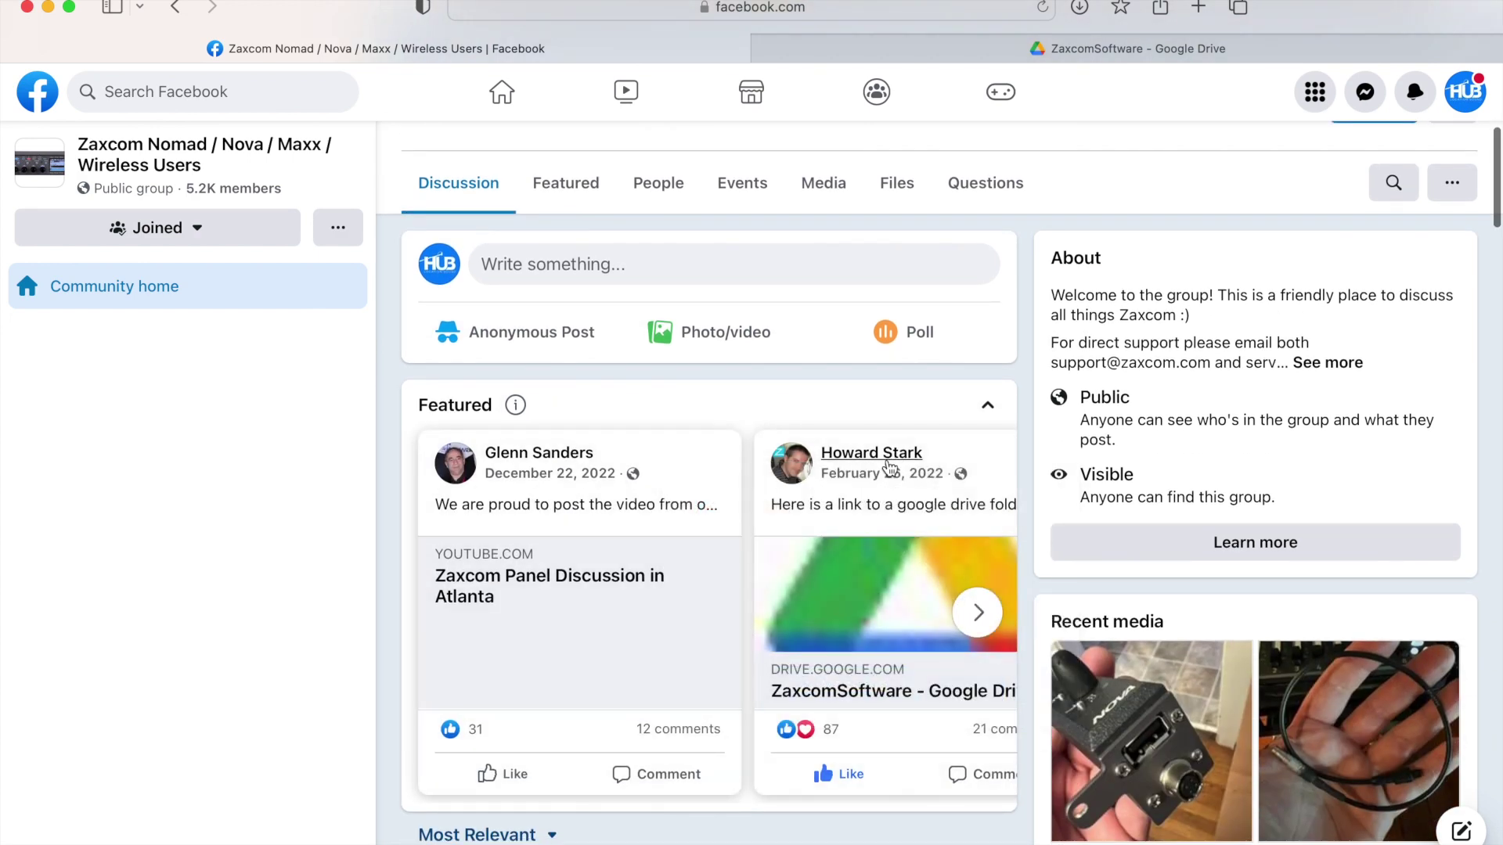
# Open the featured Google Drive post and follow its ZaxcomSoftware folder link into a new tab
pyautogui.moveTo(886, 566)
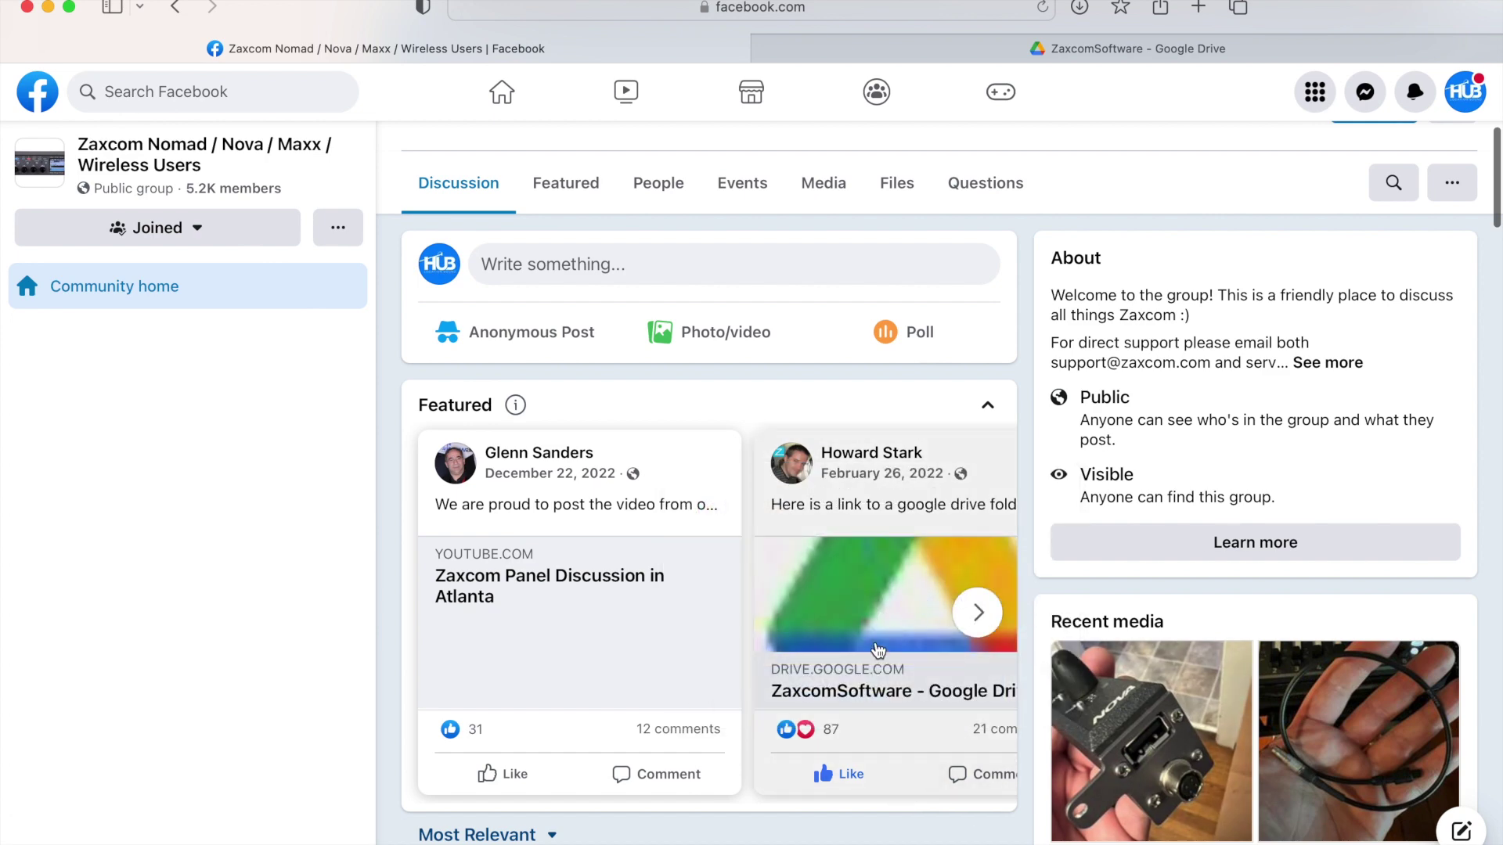
pyautogui.click(877, 650)
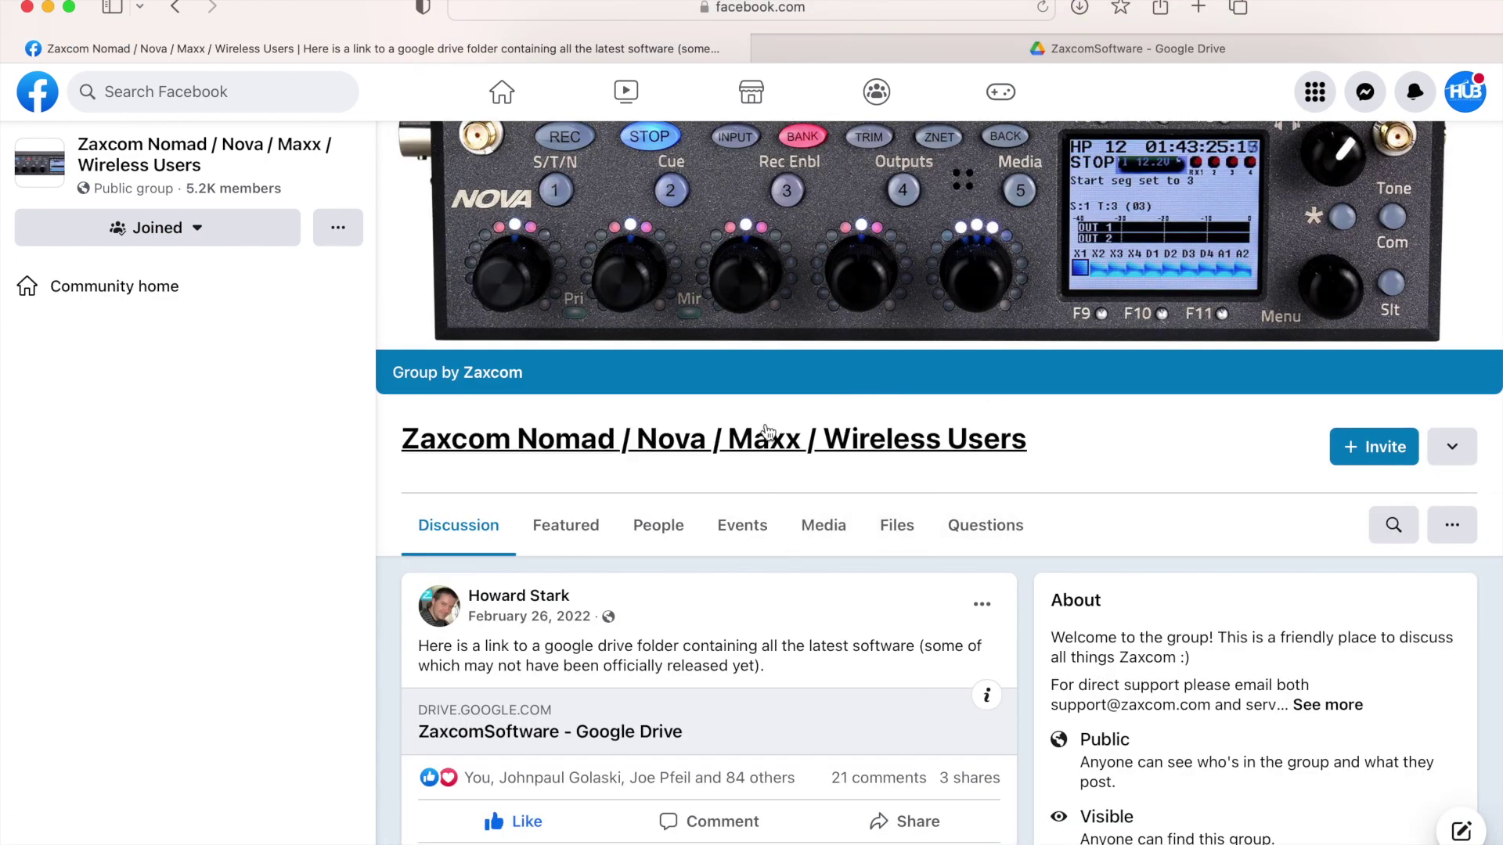
pyautogui.scroll(-3, 705, 407)
pyautogui.click(526, 542)
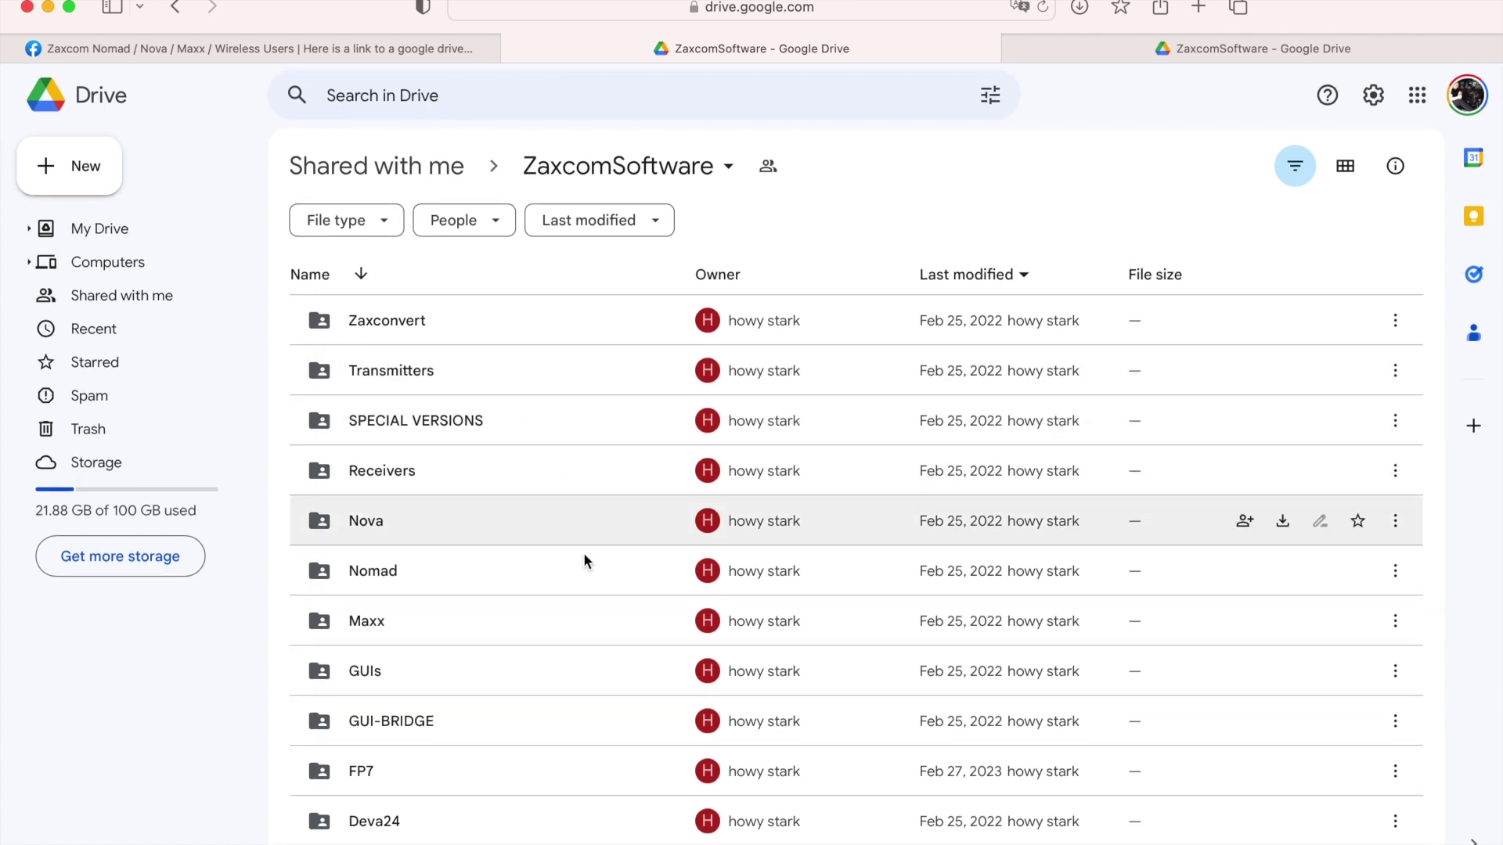
# Open the Nova folder, browse its OldVersions subfolder, and return to Nova
pyautogui.doubleClick(364, 523)
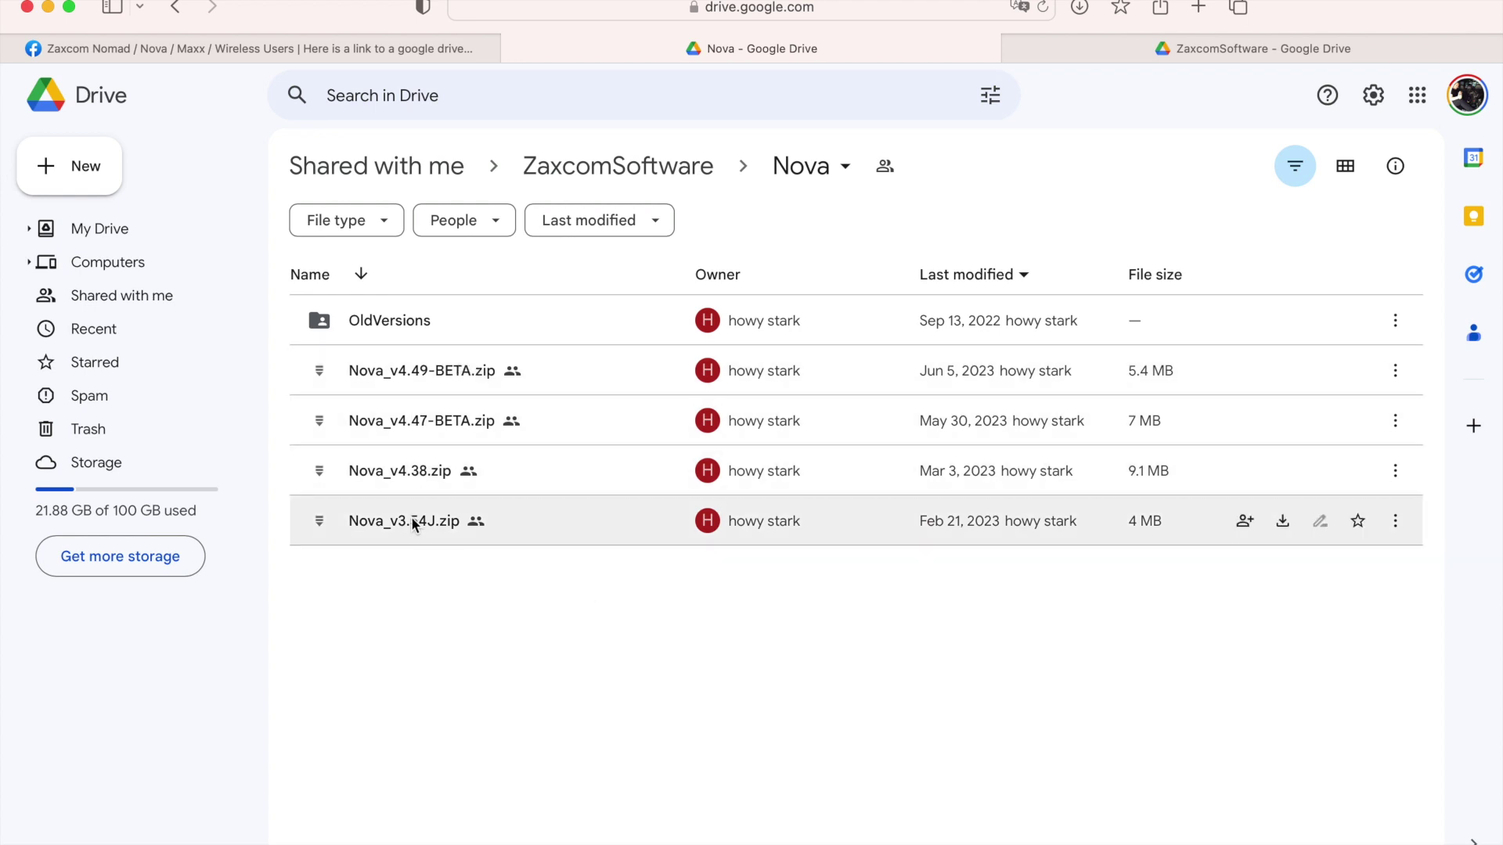
pyautogui.doubleClick(393, 319)
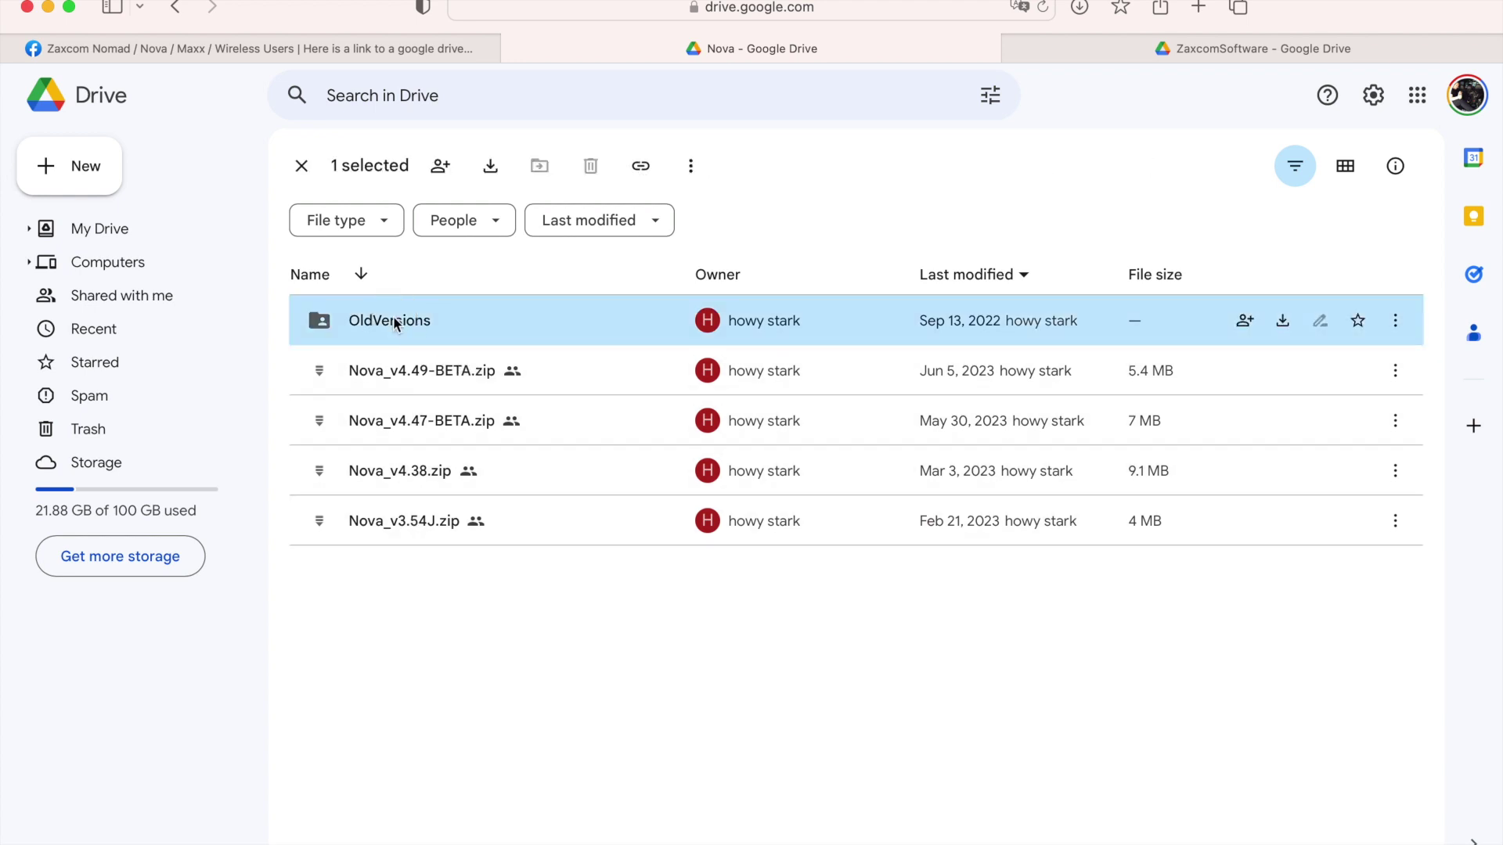
pyautogui.scroll(-5, 541, 501)
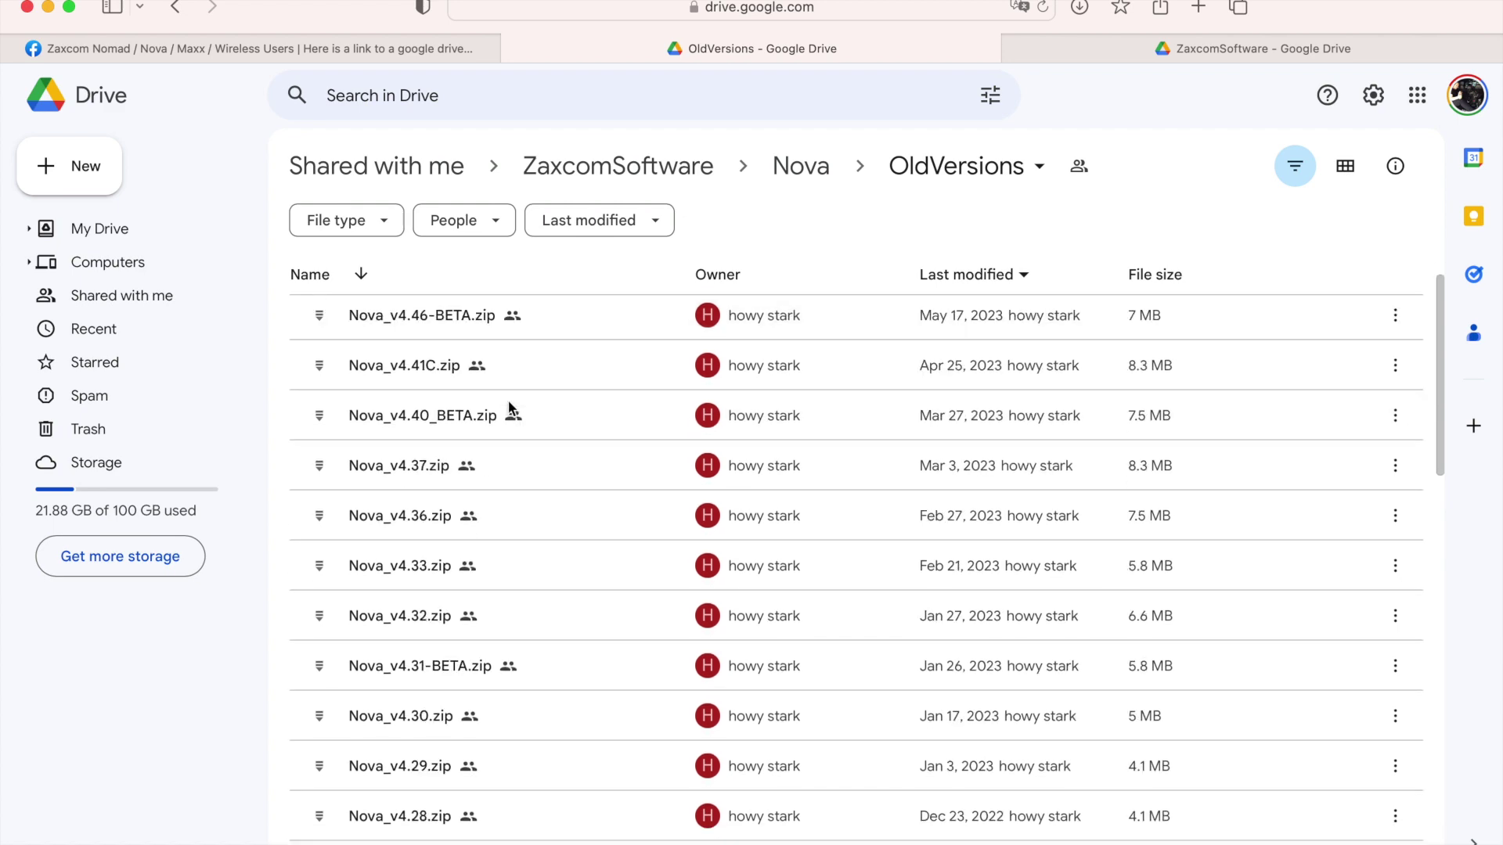
pyautogui.scroll(-15, 509, 407)
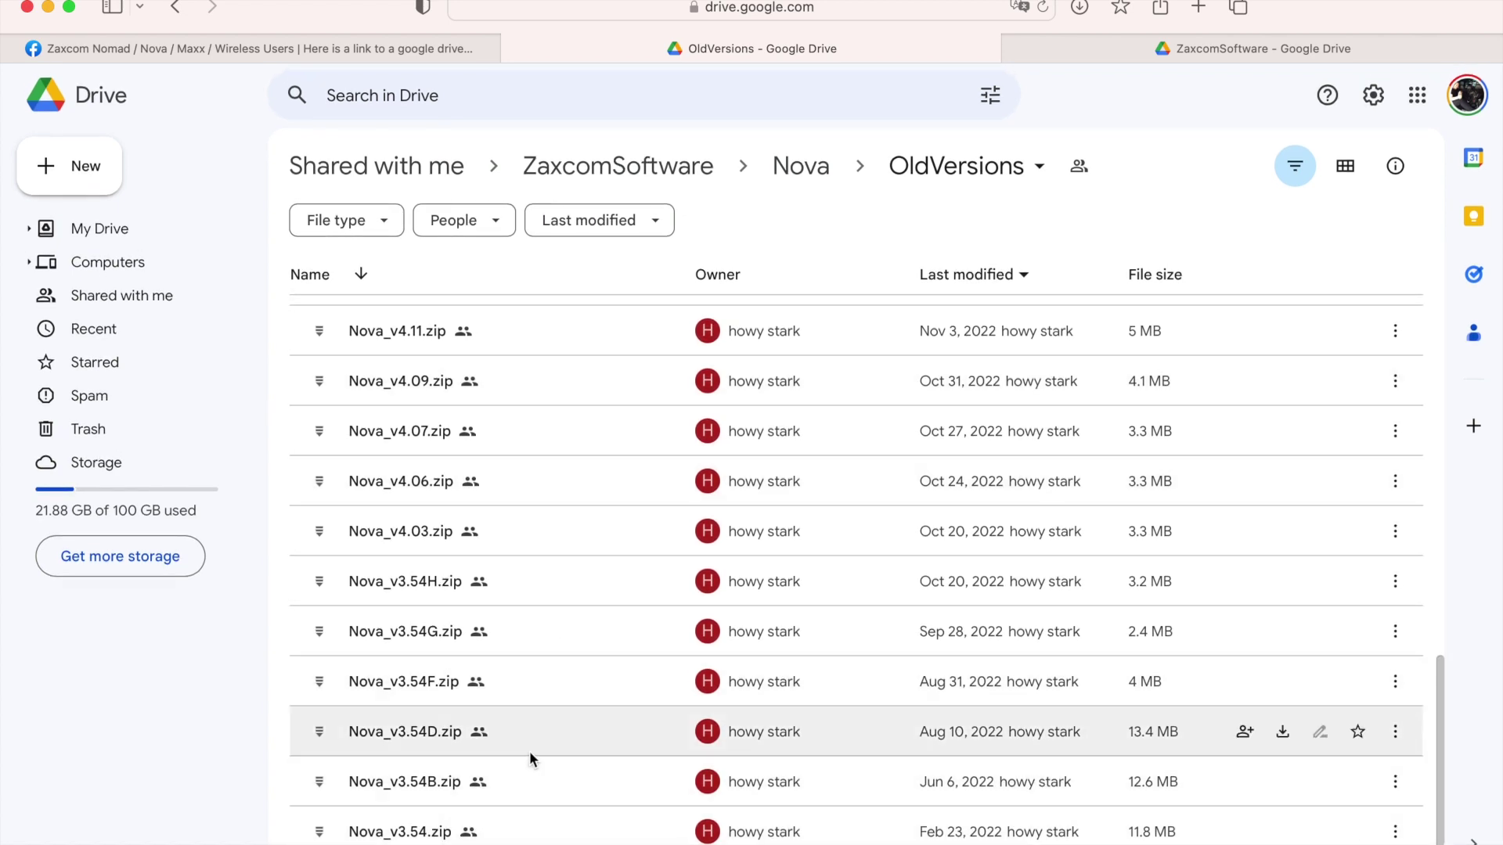
pyautogui.scroll(20, 529, 758)
pyautogui.scroll(-1, 530, 757)
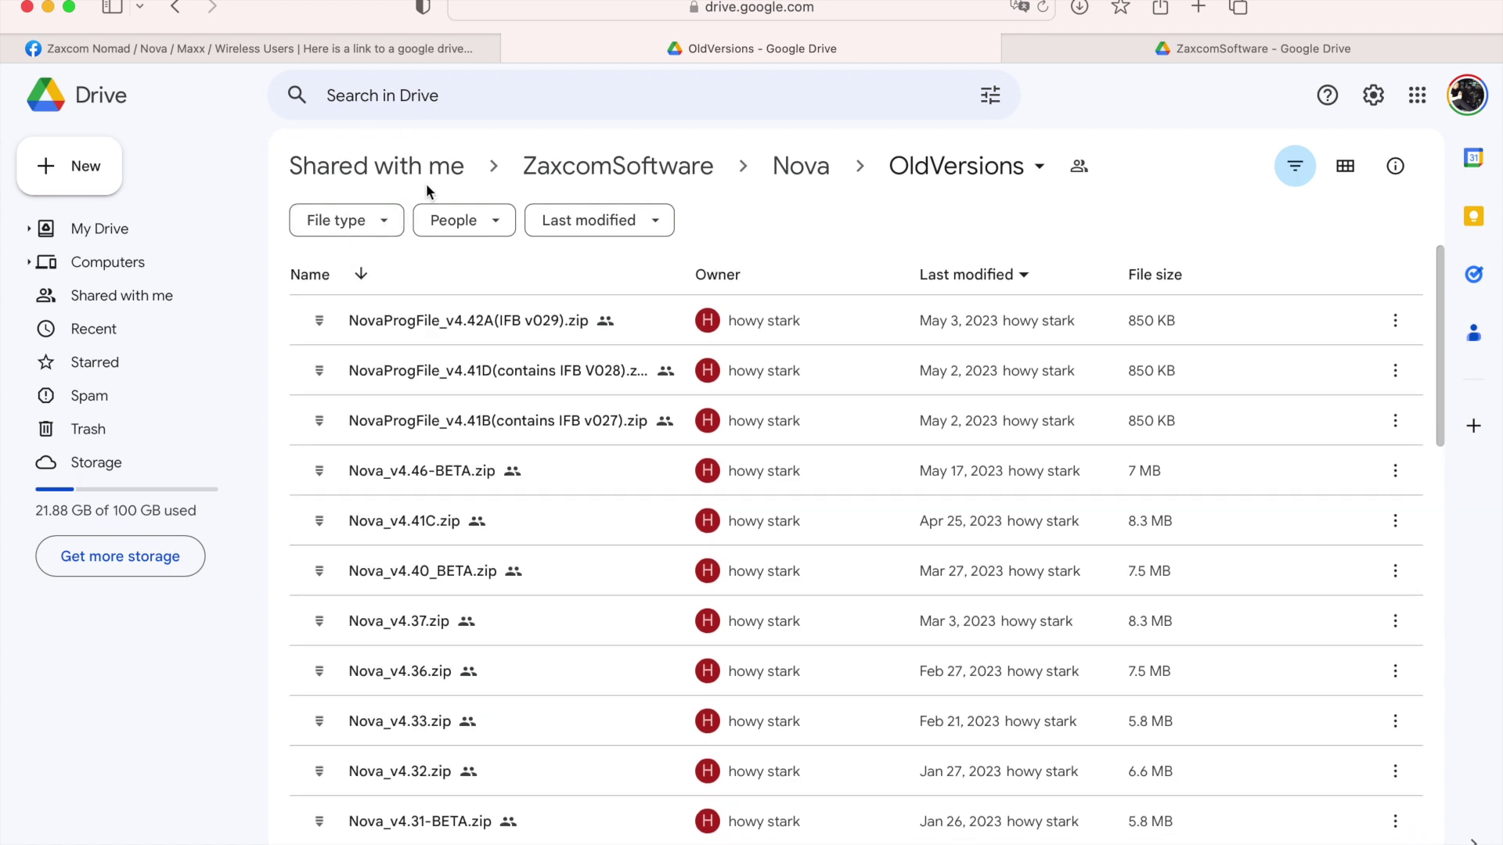
pyautogui.click(809, 169)
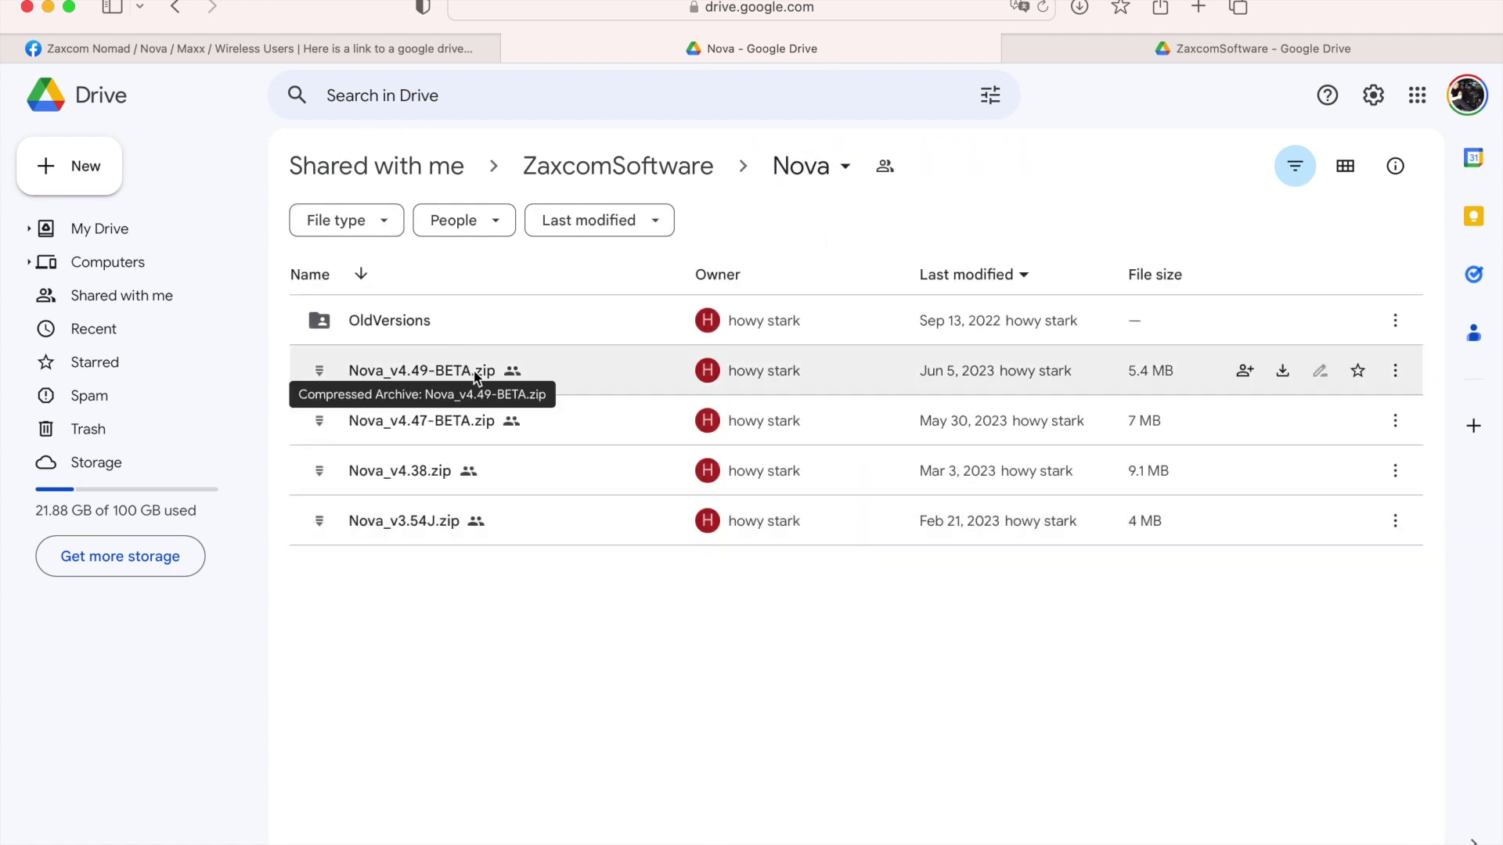
# Preview and download Nova_v4.49-BETA.zip, then minimize the browser to show the desktop
pyautogui.doubleClick(411, 372)
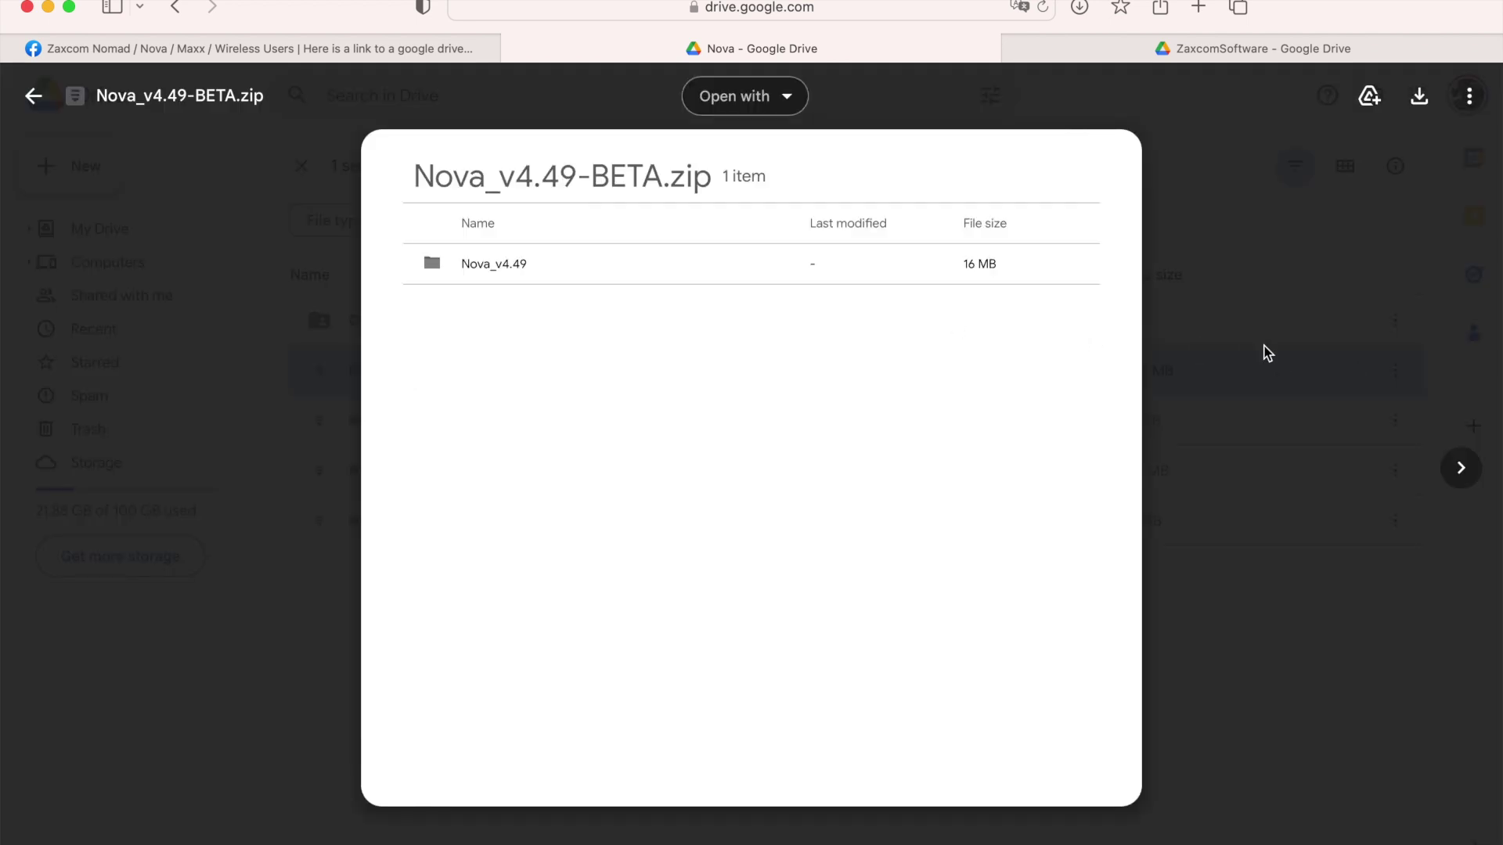
pyautogui.click(1421, 100)
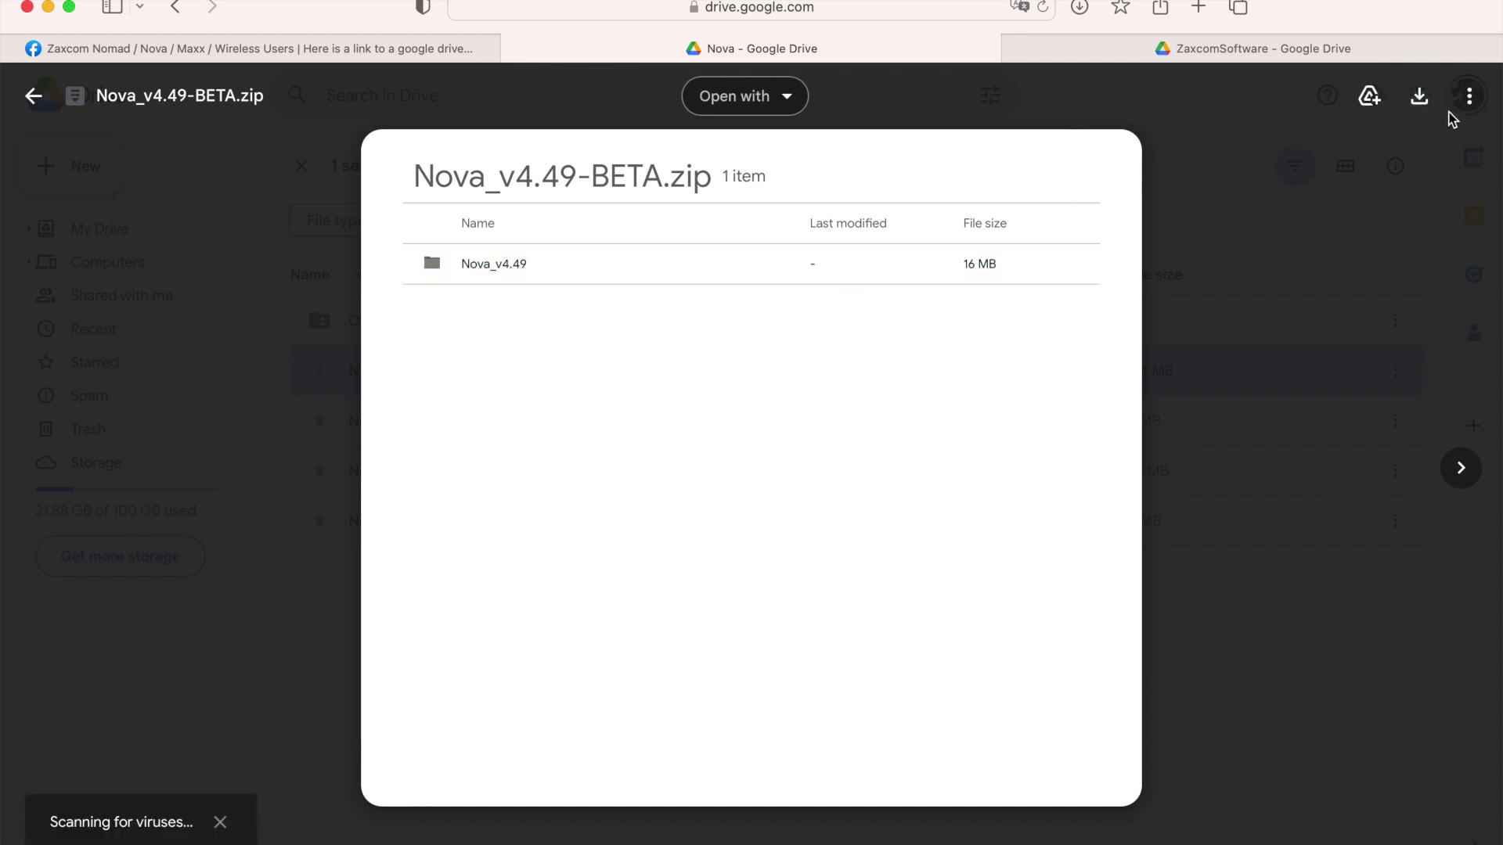
pyautogui.click(1081, 8)
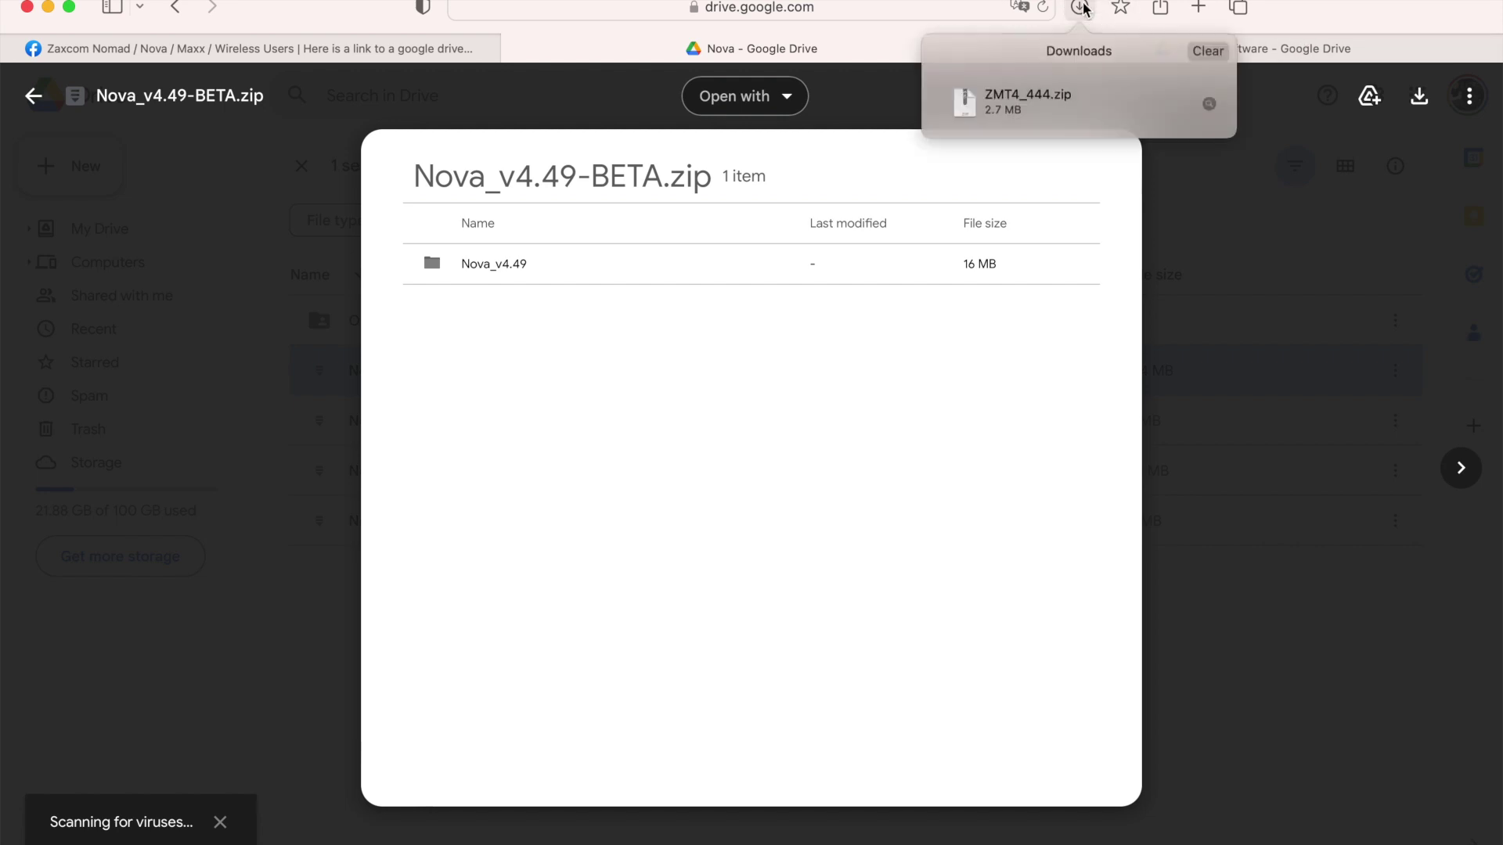
pyautogui.click(1396, 100)
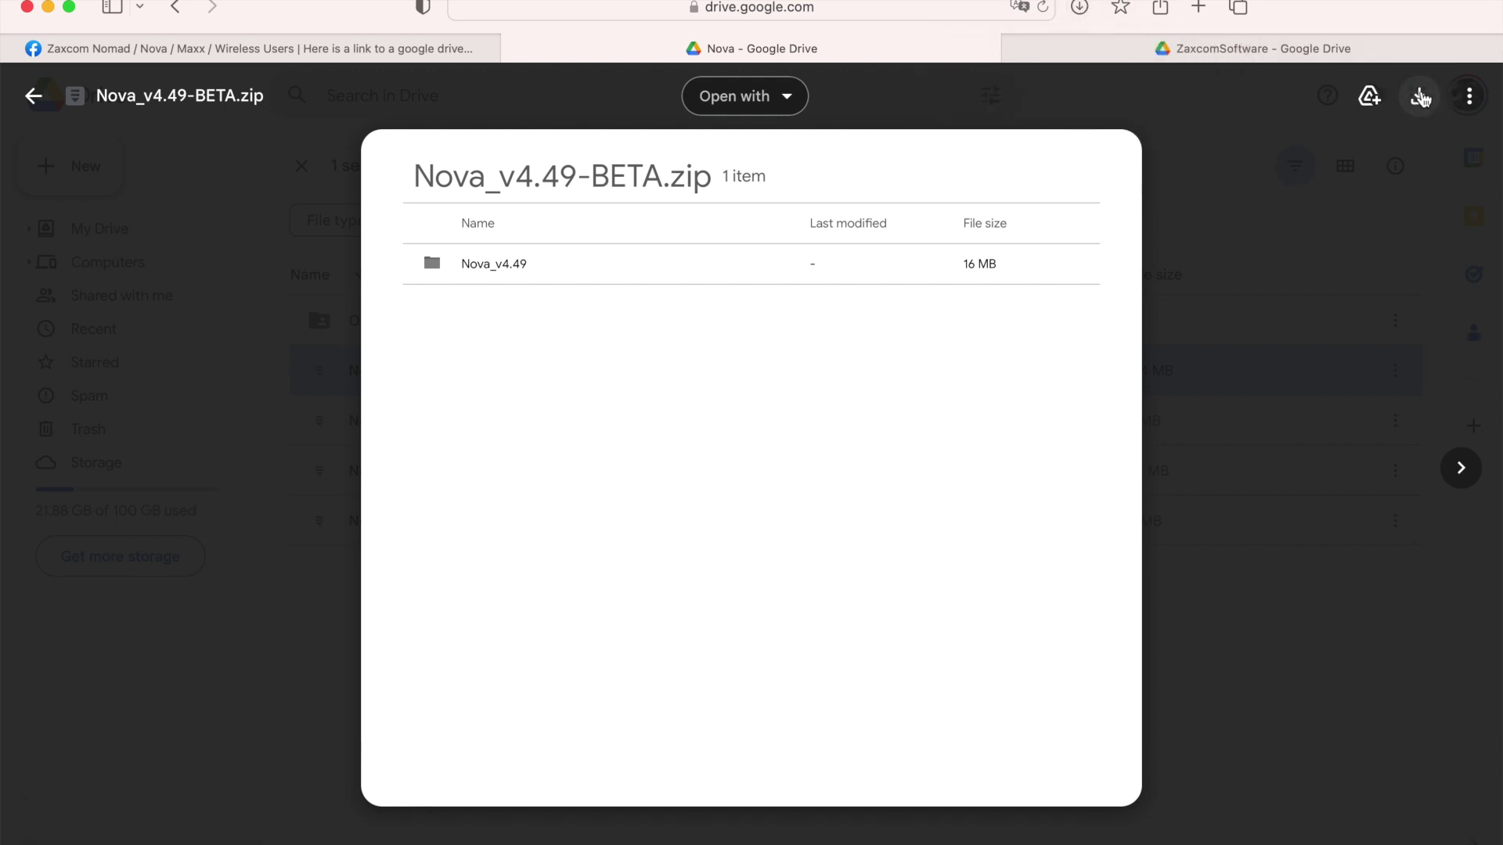
pyautogui.click(1420, 97)
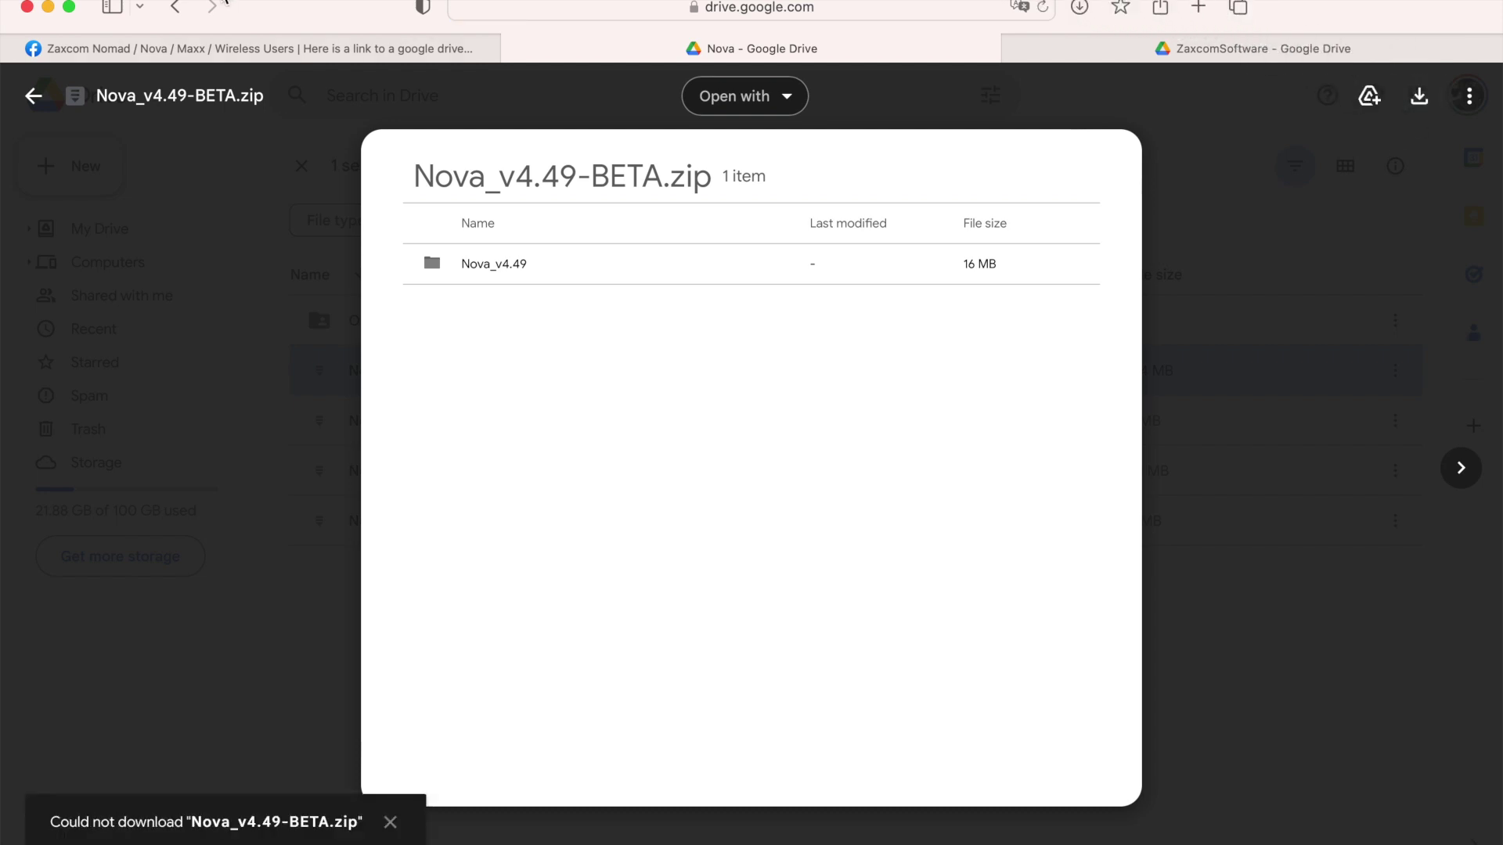
pyautogui.click(49, 7)
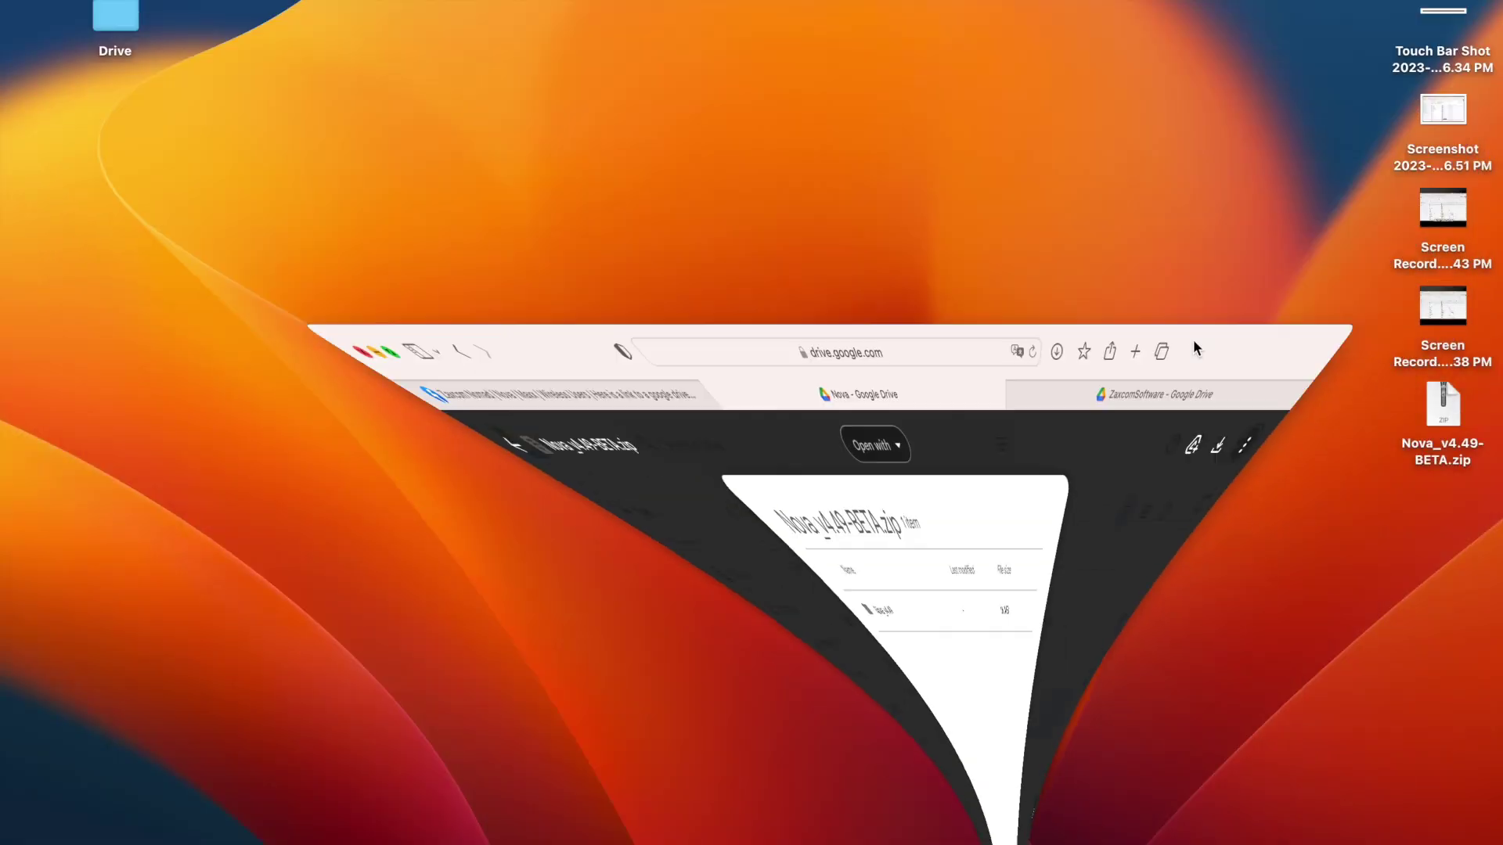
# Unzip Nova_v4.49-BETA.zip, move the Nova_v4.49 folder to the desktop's top centre, and open it
pyautogui.doubleClick(1434, 413)
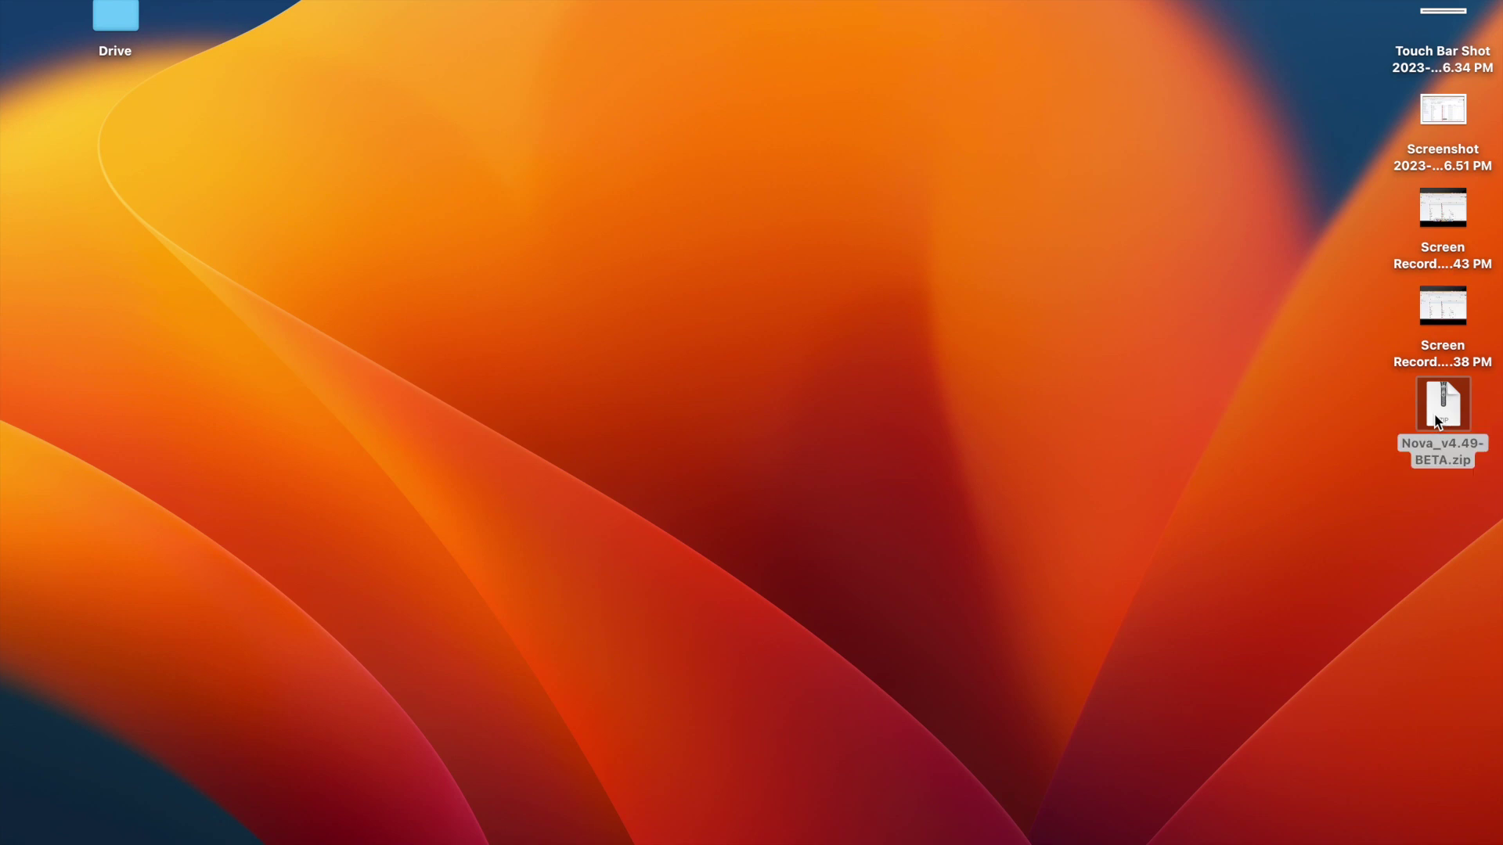
pyautogui.moveTo(1416, 449); pyautogui.dragTo(894, 112)
pyautogui.doubleClick(897, 122)
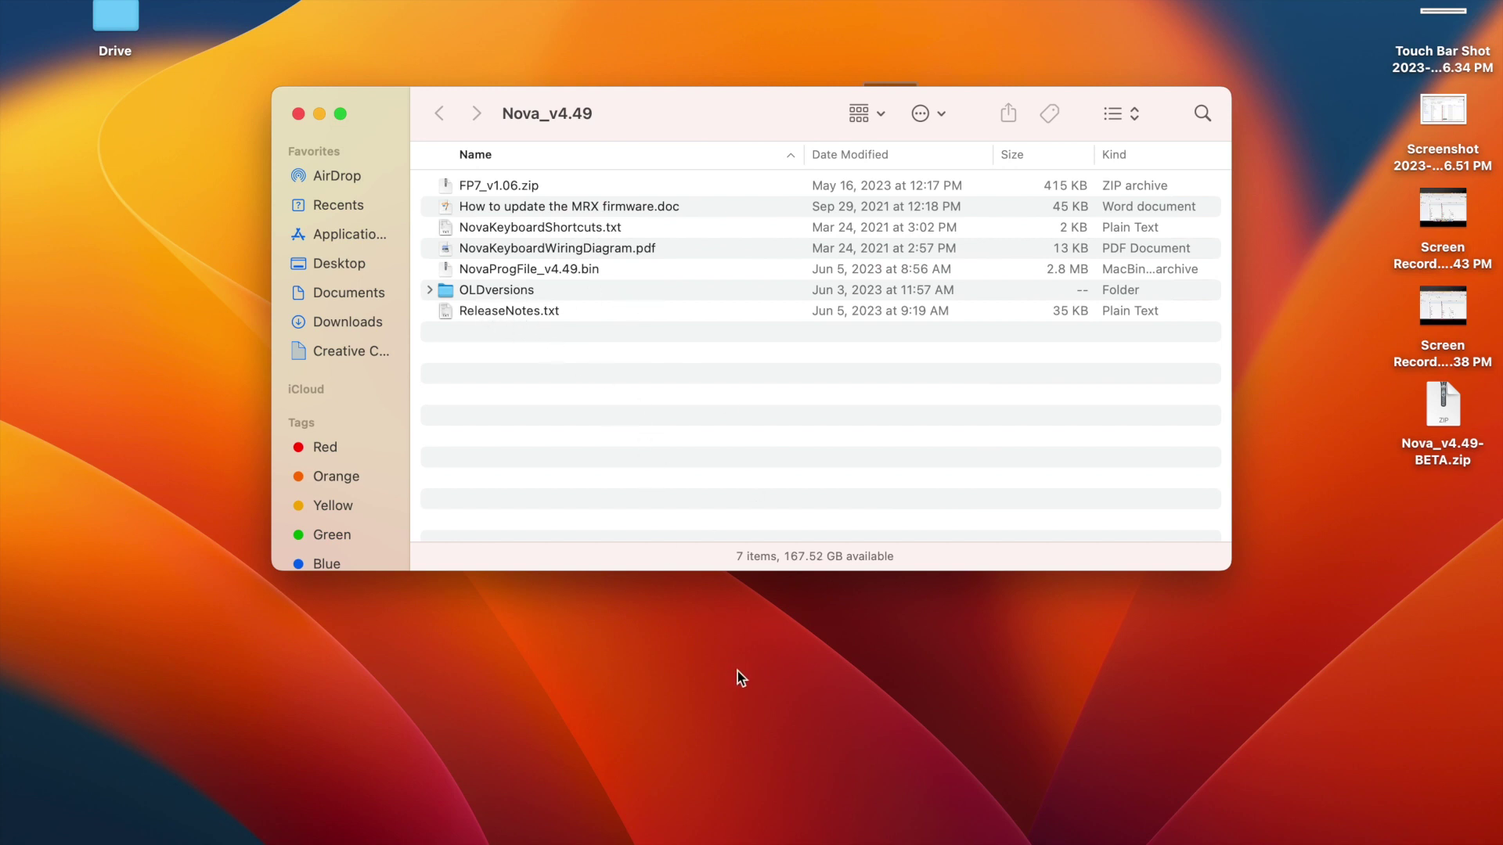
pyautogui.doubleClick(486, 311)
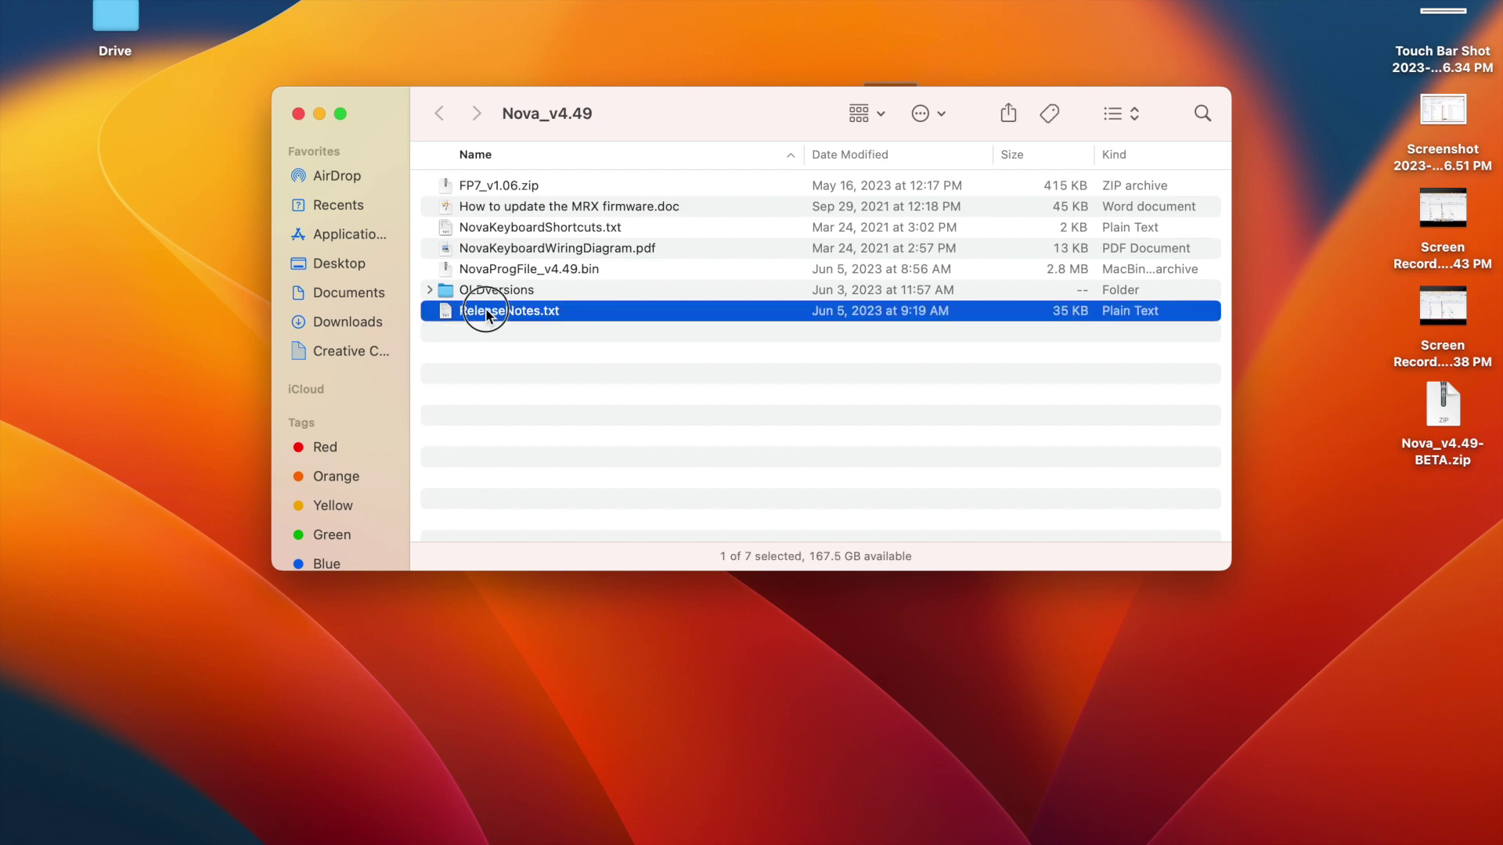
pyautogui.scroll(-5, 749, 276)
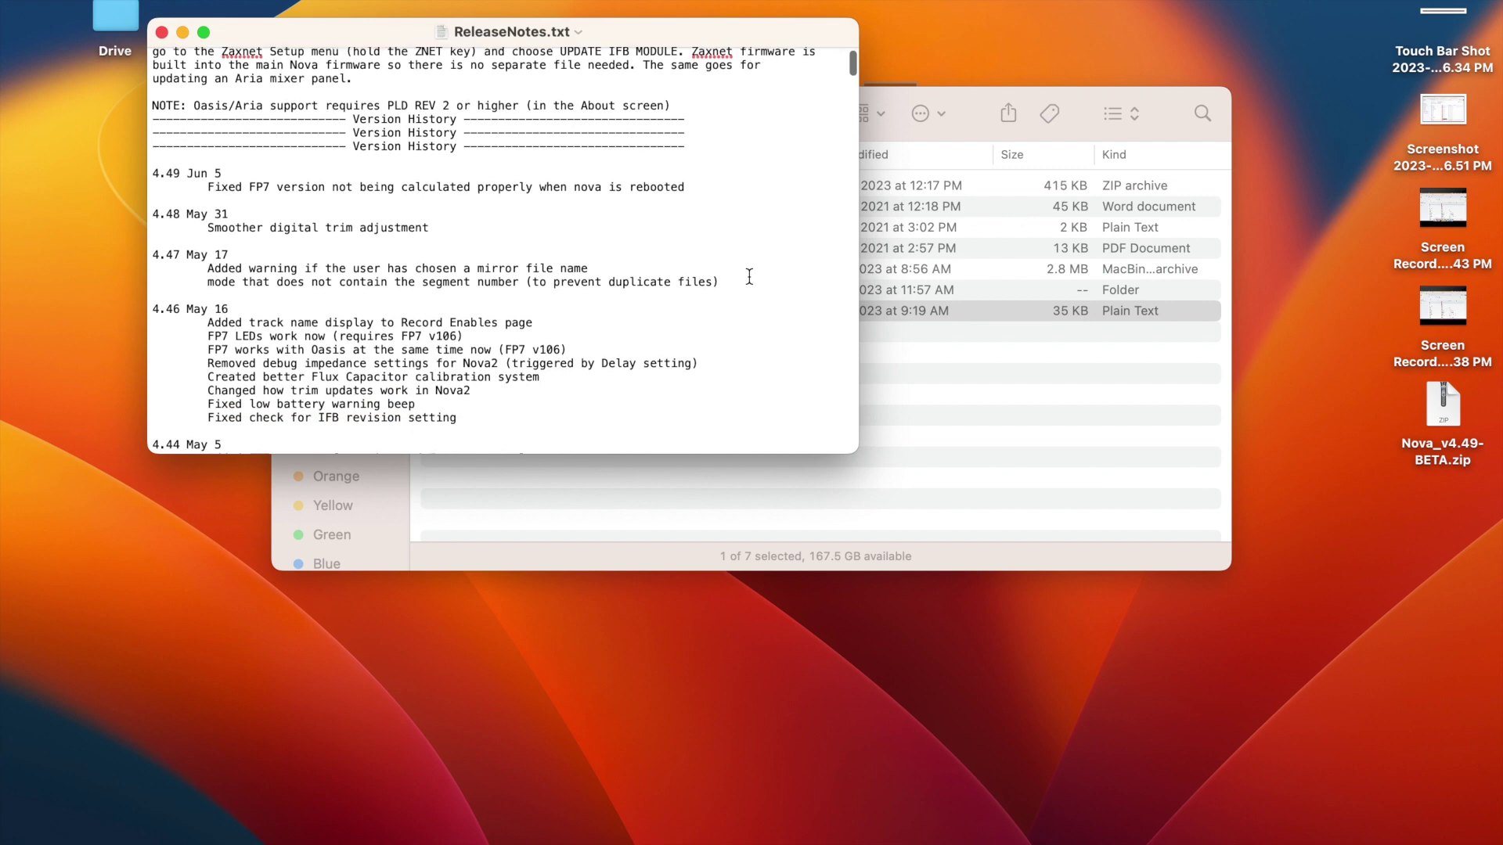
pyautogui.moveTo(155, 124); pyautogui.dragTo(248, 303)
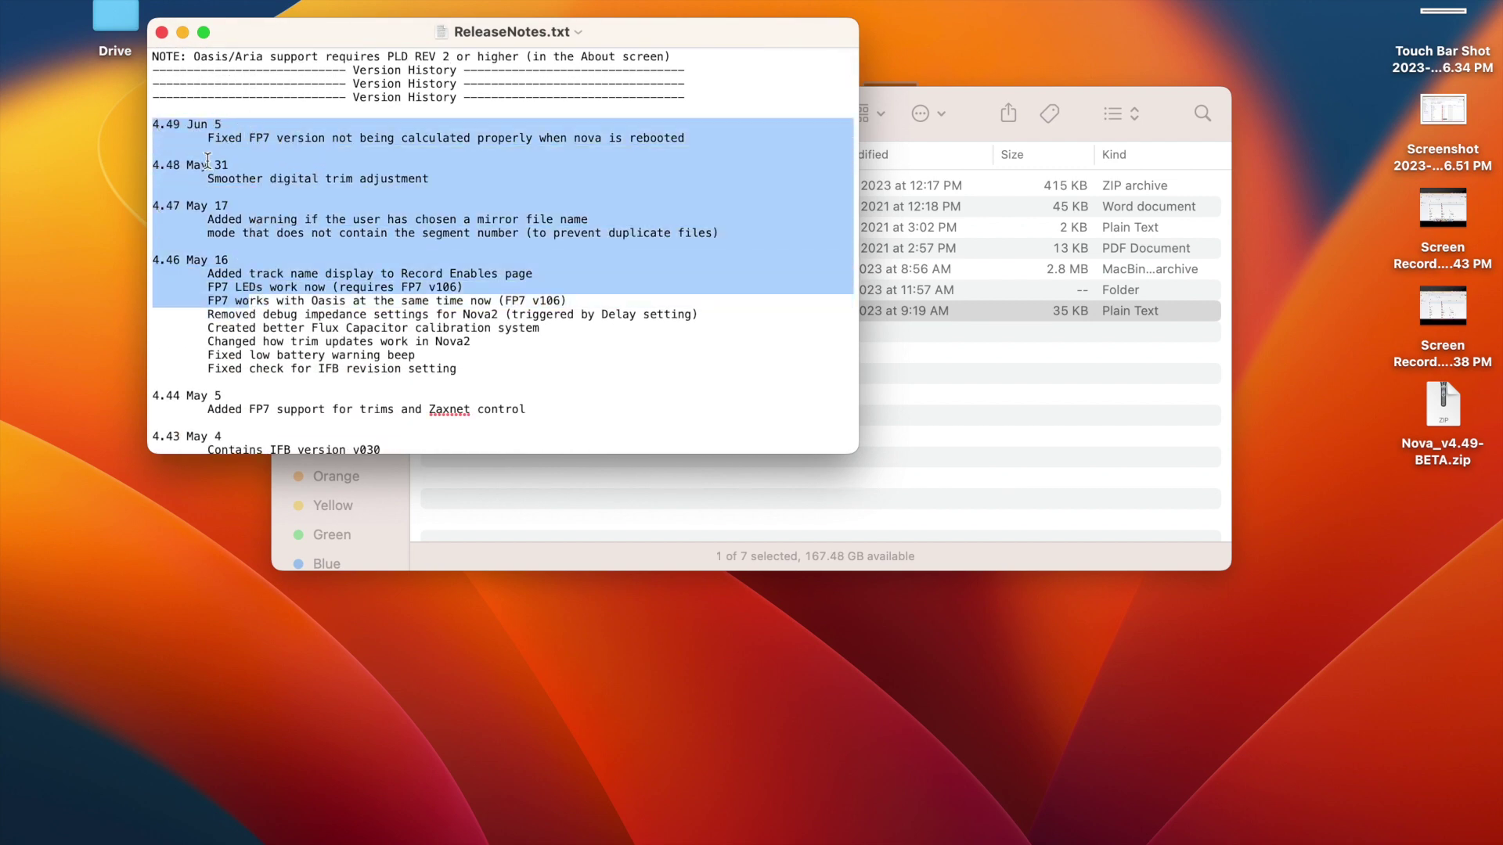
pyautogui.click(174, 126)
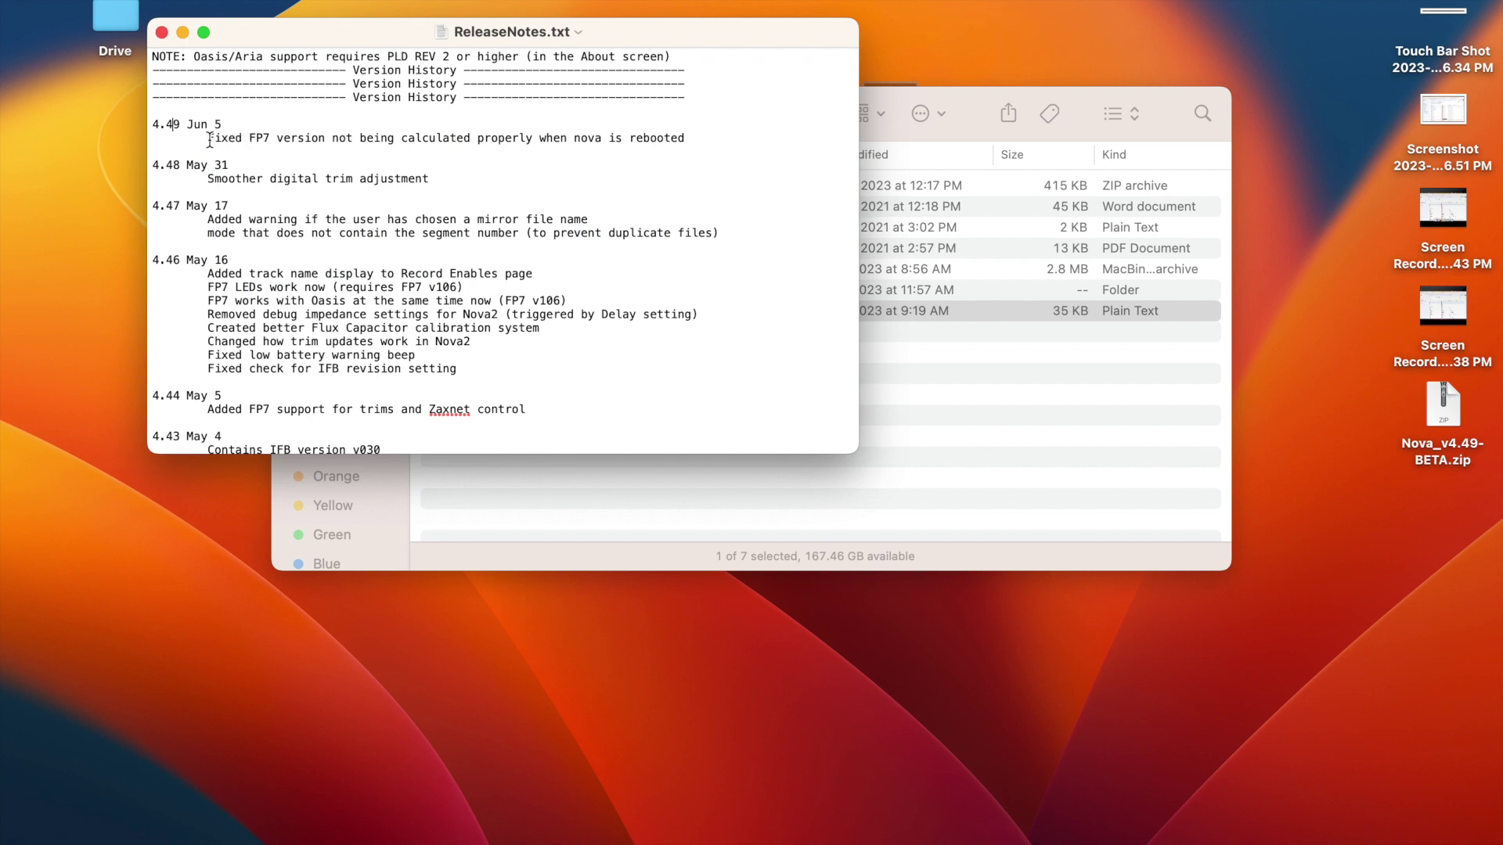
pyautogui.moveTo(209, 140); pyautogui.dragTo(270, 138)
pyautogui.click(279, 138)
pyautogui.scroll(5, 261, 150)
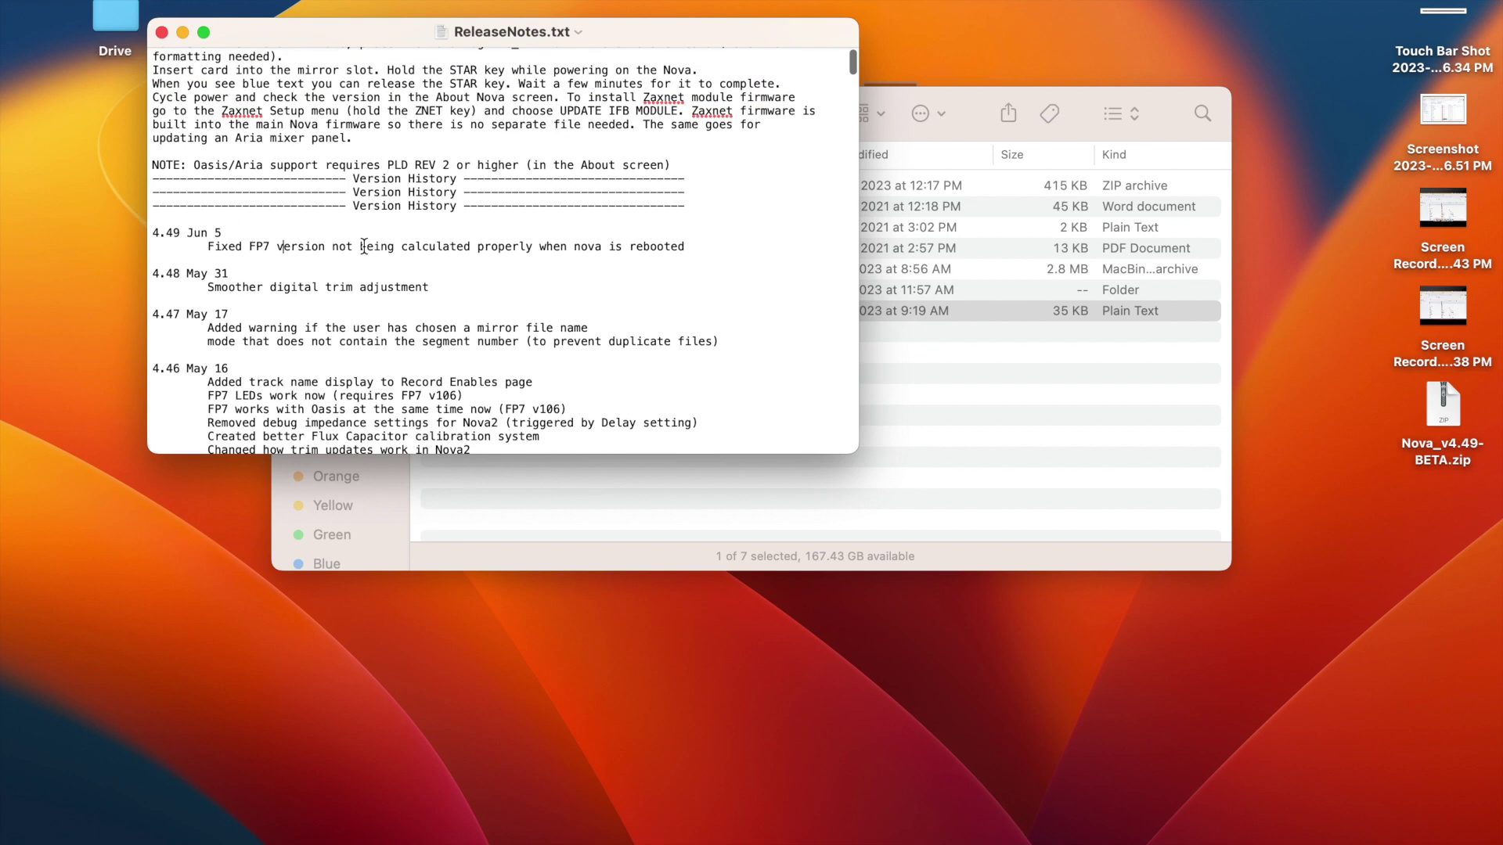
pyautogui.scroll(-9, 364, 247)
pyautogui.scroll(5, 364, 248)
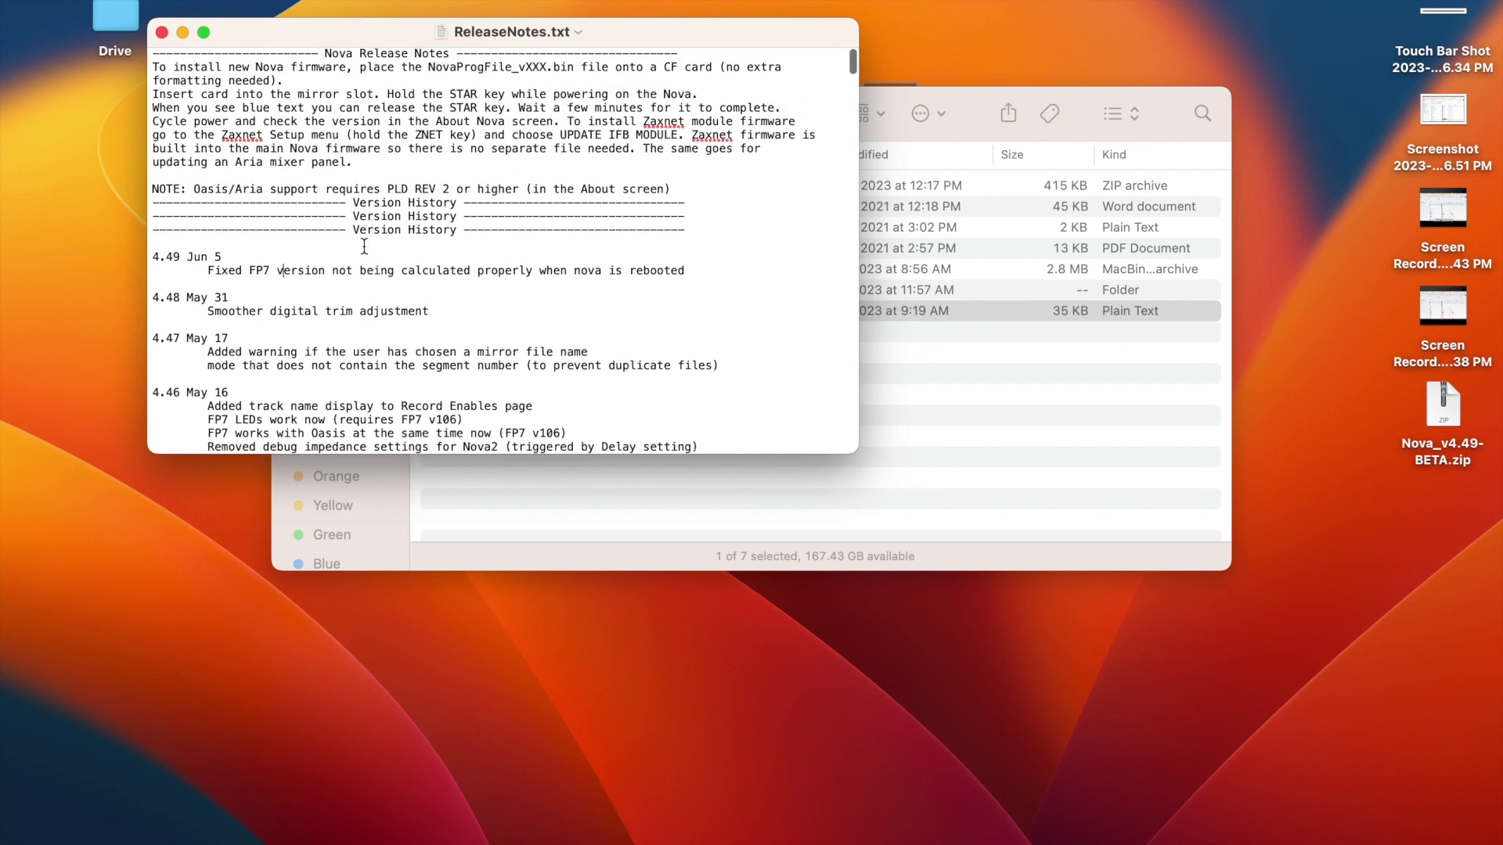
pyautogui.scroll(-4, 364, 247)
pyautogui.scroll(-10, 364, 247)
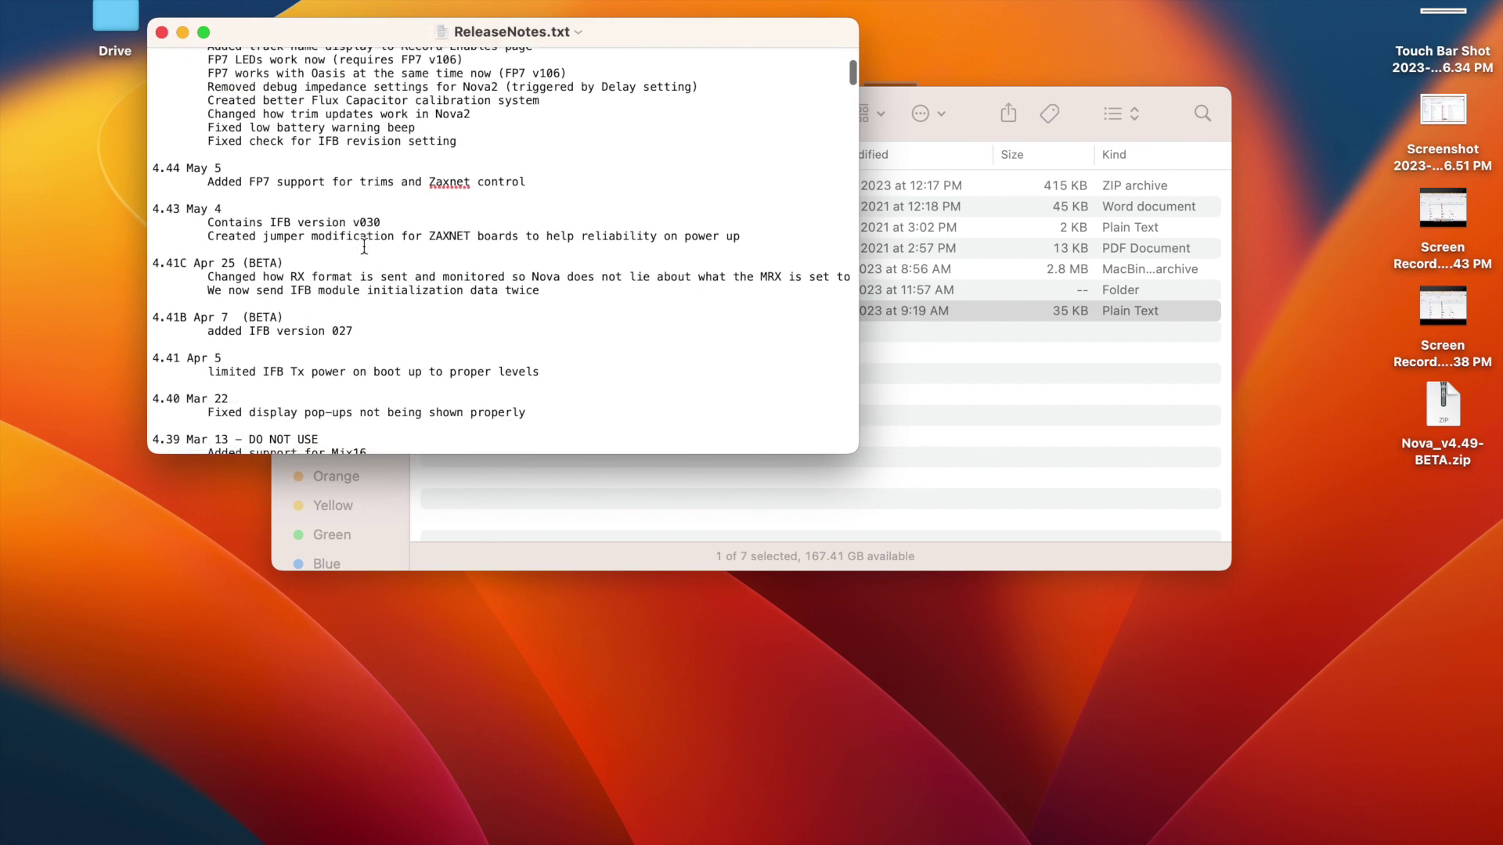
pyautogui.scroll(-5, 364, 247)
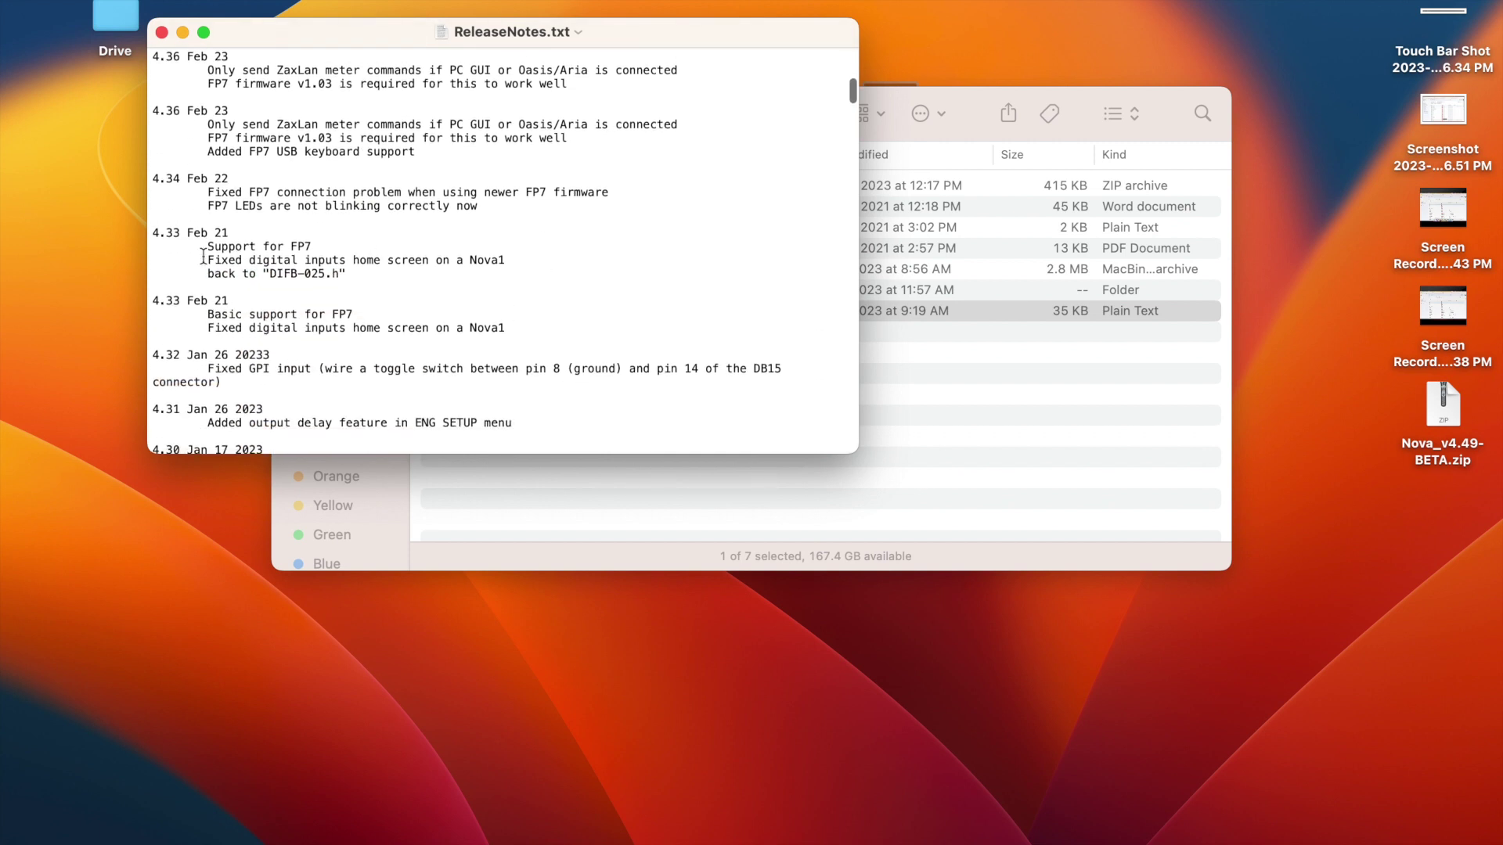
pyautogui.scroll(-2, 386, 177)
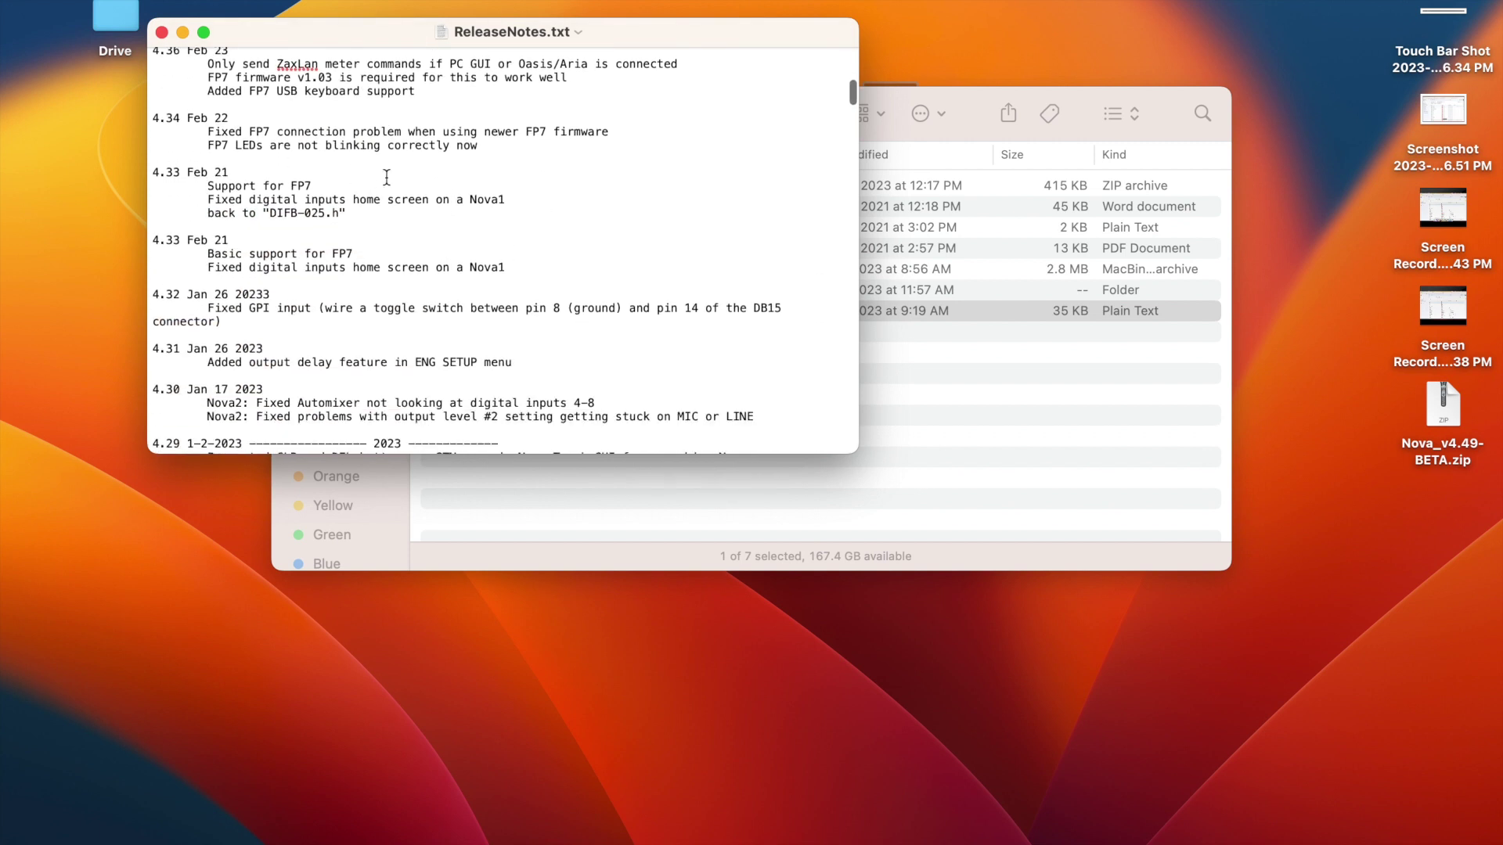
pyautogui.scroll(-3, 309, 156)
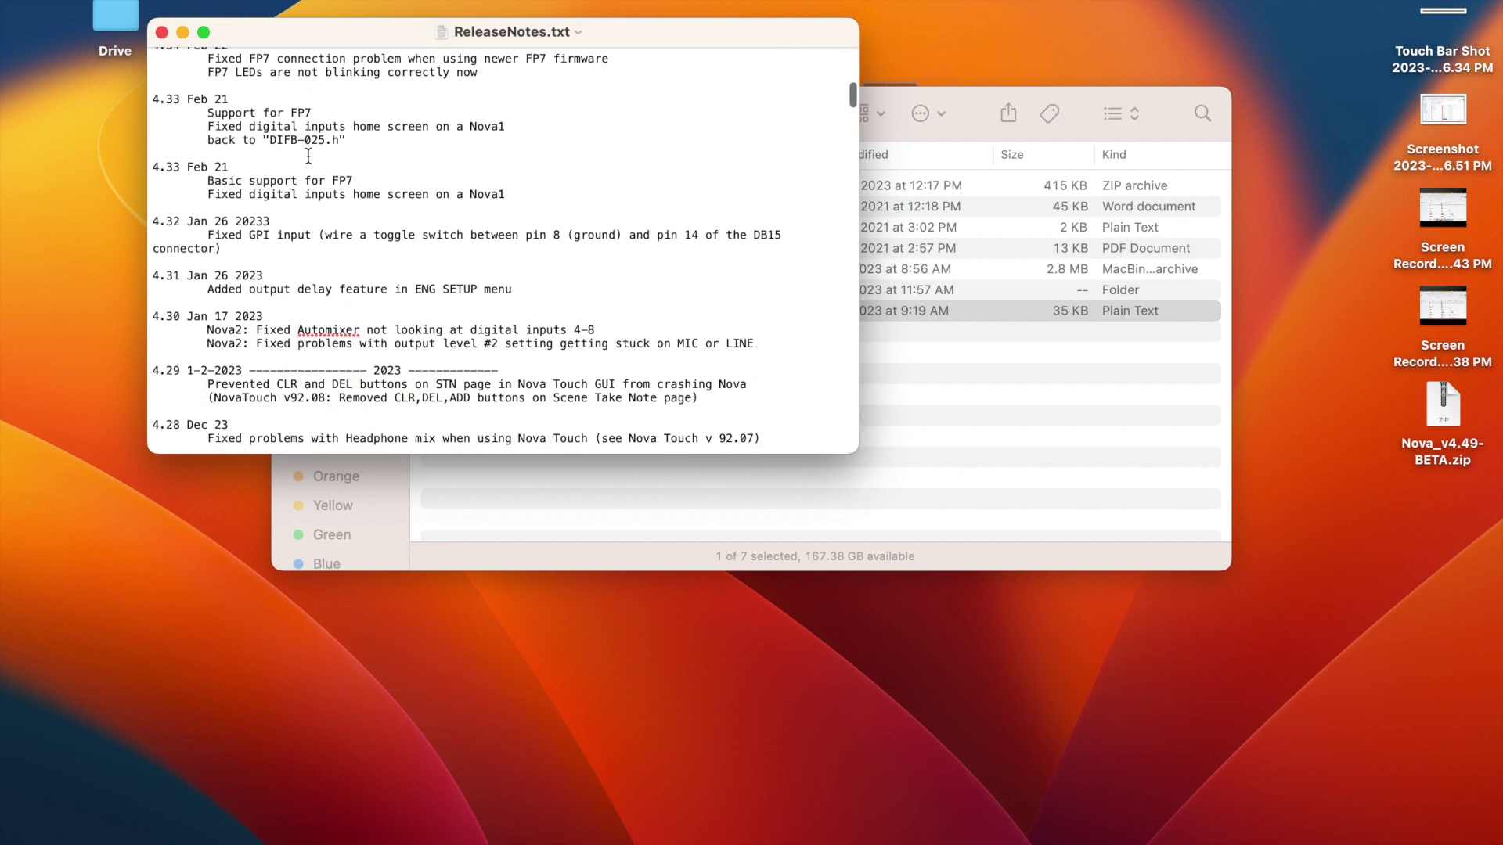
pyautogui.scroll(-3, 308, 157)
pyautogui.scroll(9, 353, 188)
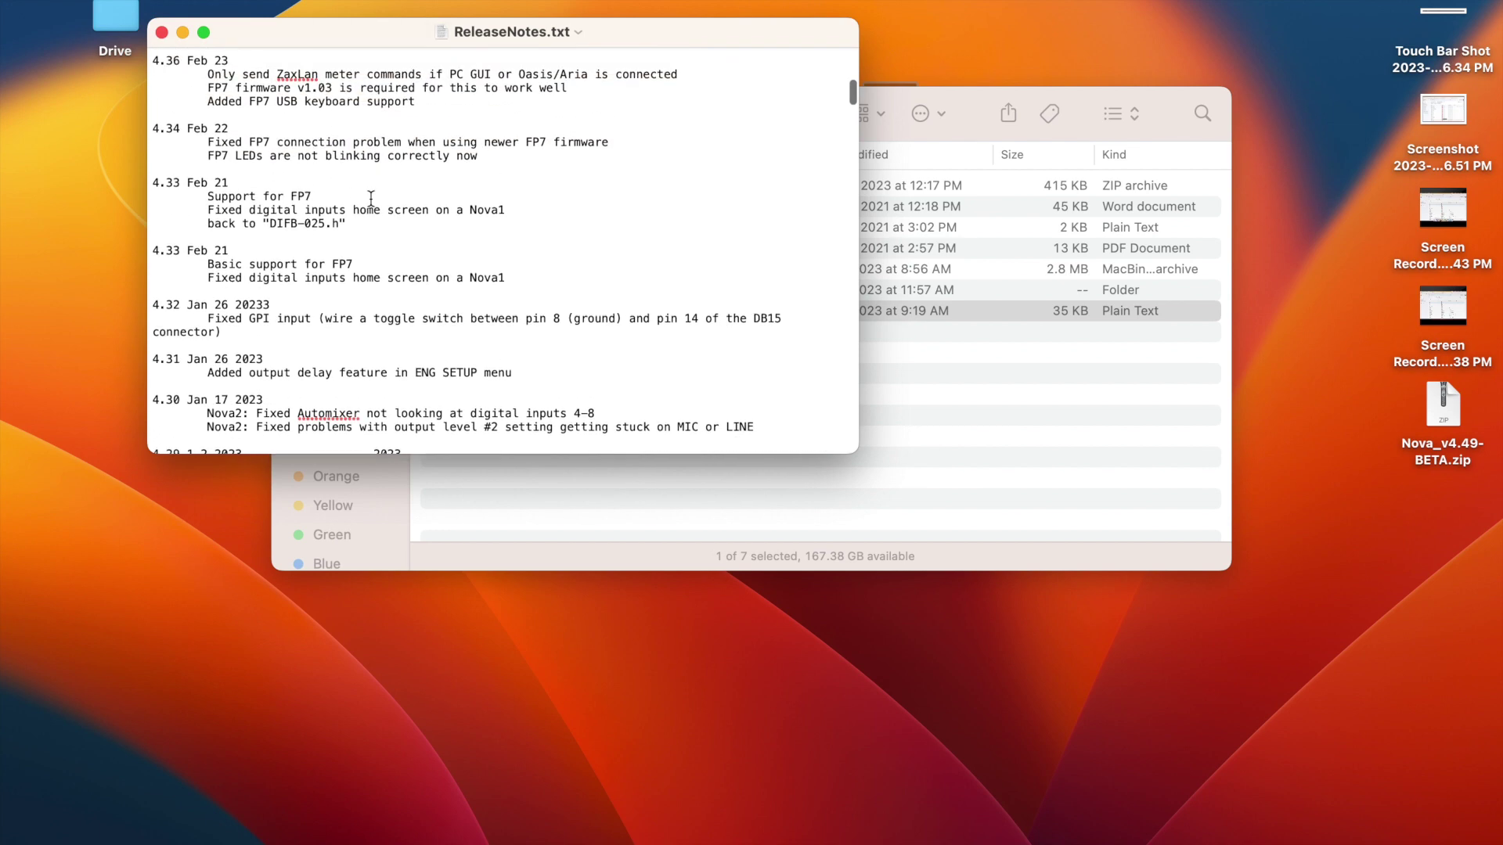
pyautogui.scroll(6, 371, 197)
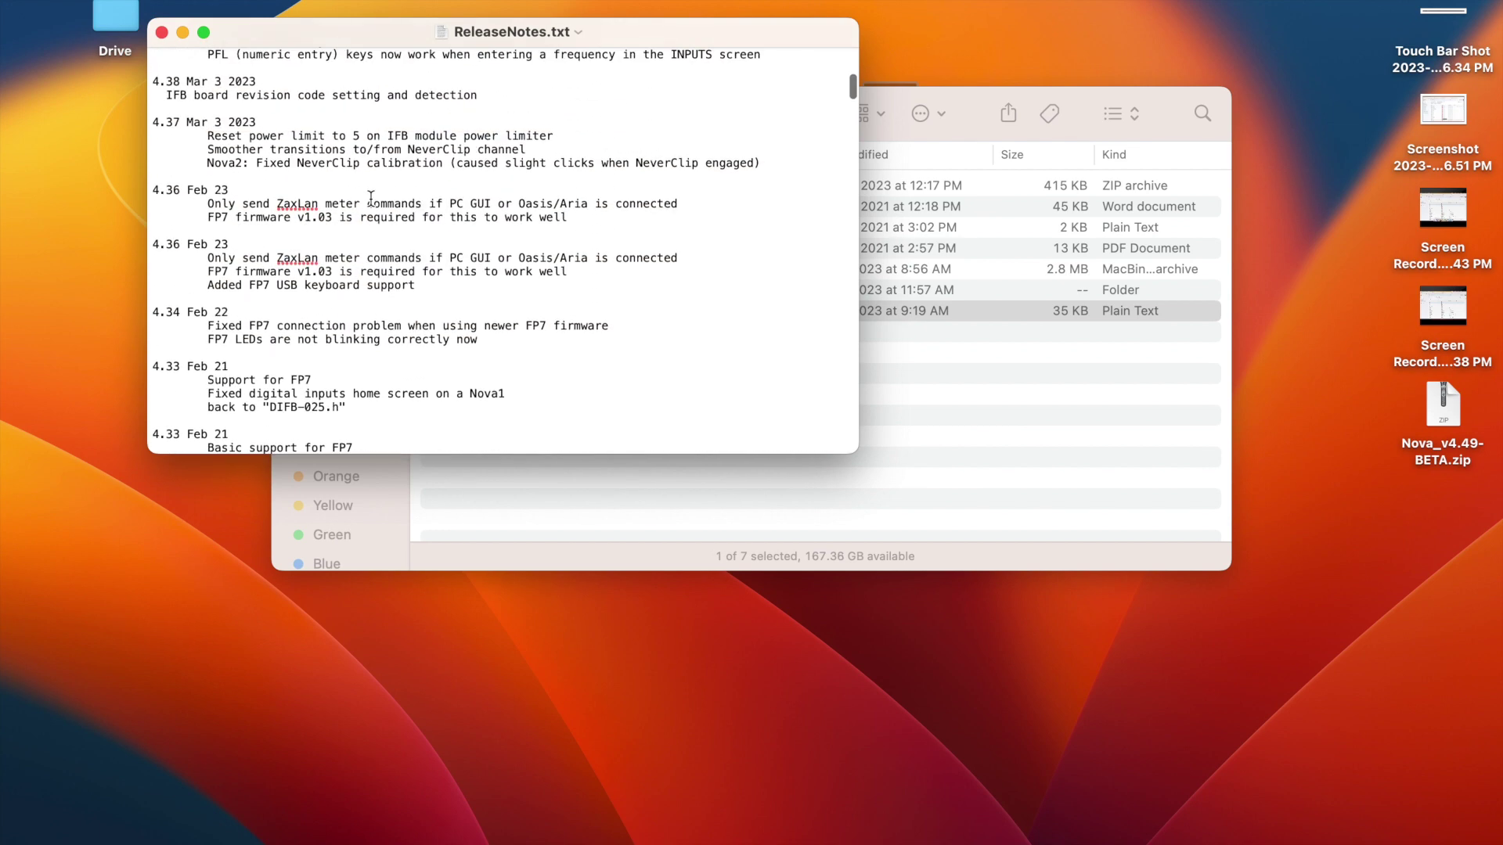
pyautogui.scroll(-8, 371, 199)
pyautogui.scroll(-15, 371, 199)
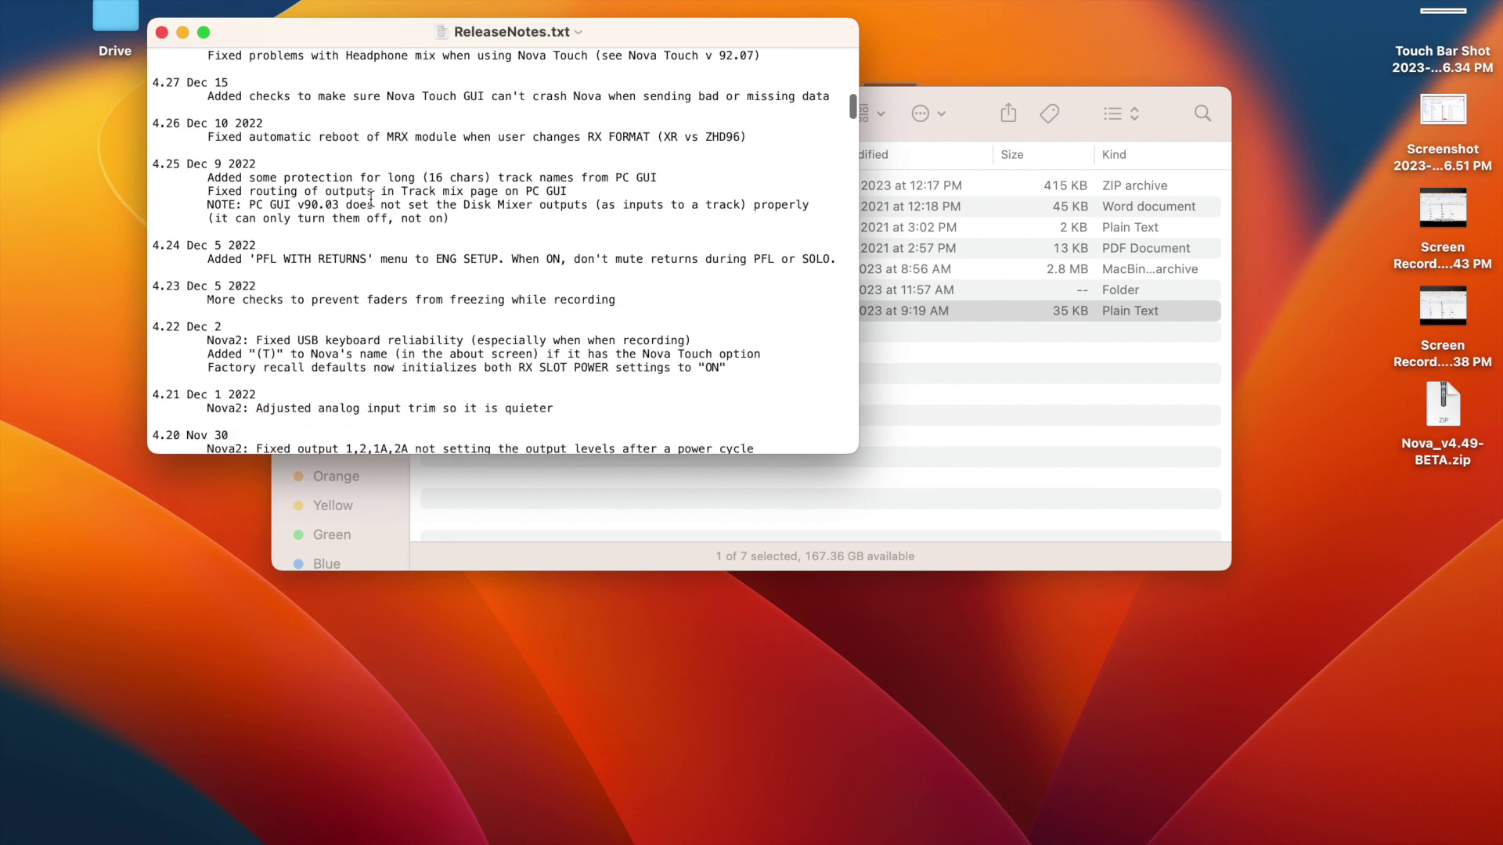
pyautogui.scroll(20, 371, 198)
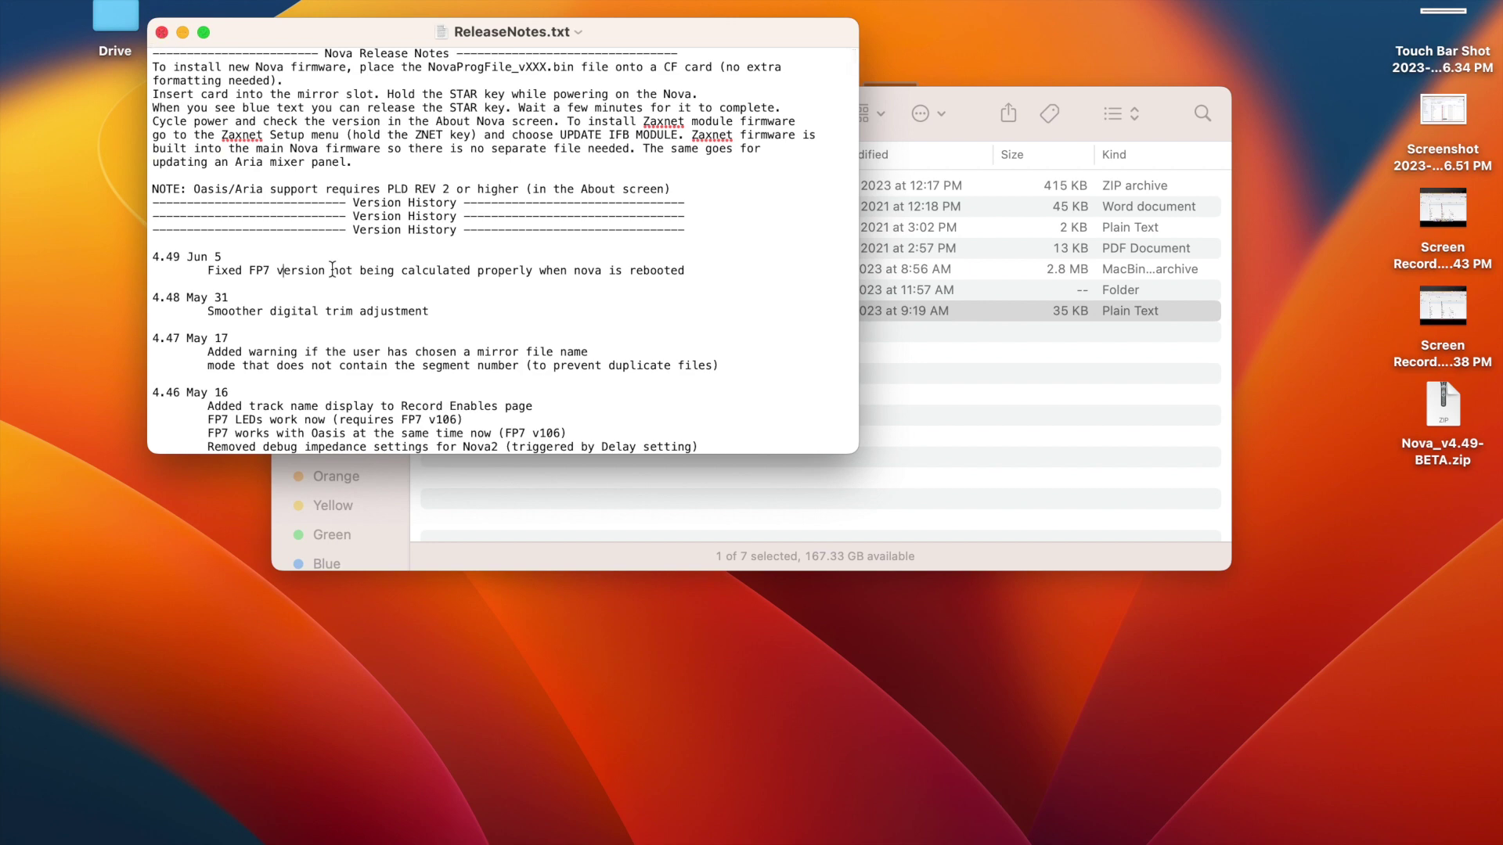
pyautogui.scroll(-3, 329, 270)
pyautogui.scroll(4, 332, 269)
pyautogui.click(159, 31)
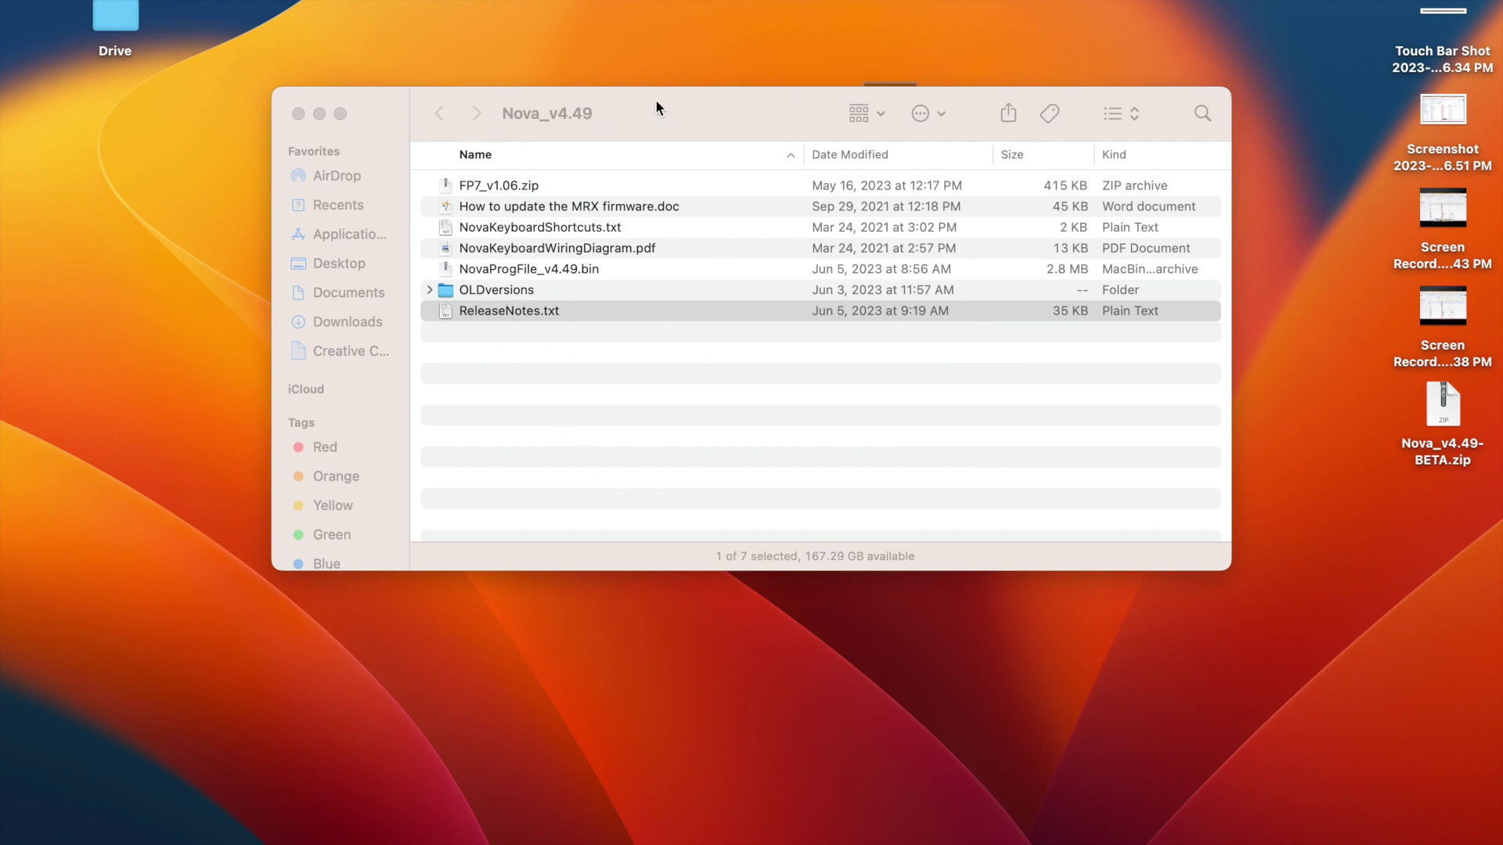
# Close the Nova_v4.49 Finder window, restore Google Drive, and close the zip preview
pyautogui.click(299, 113)
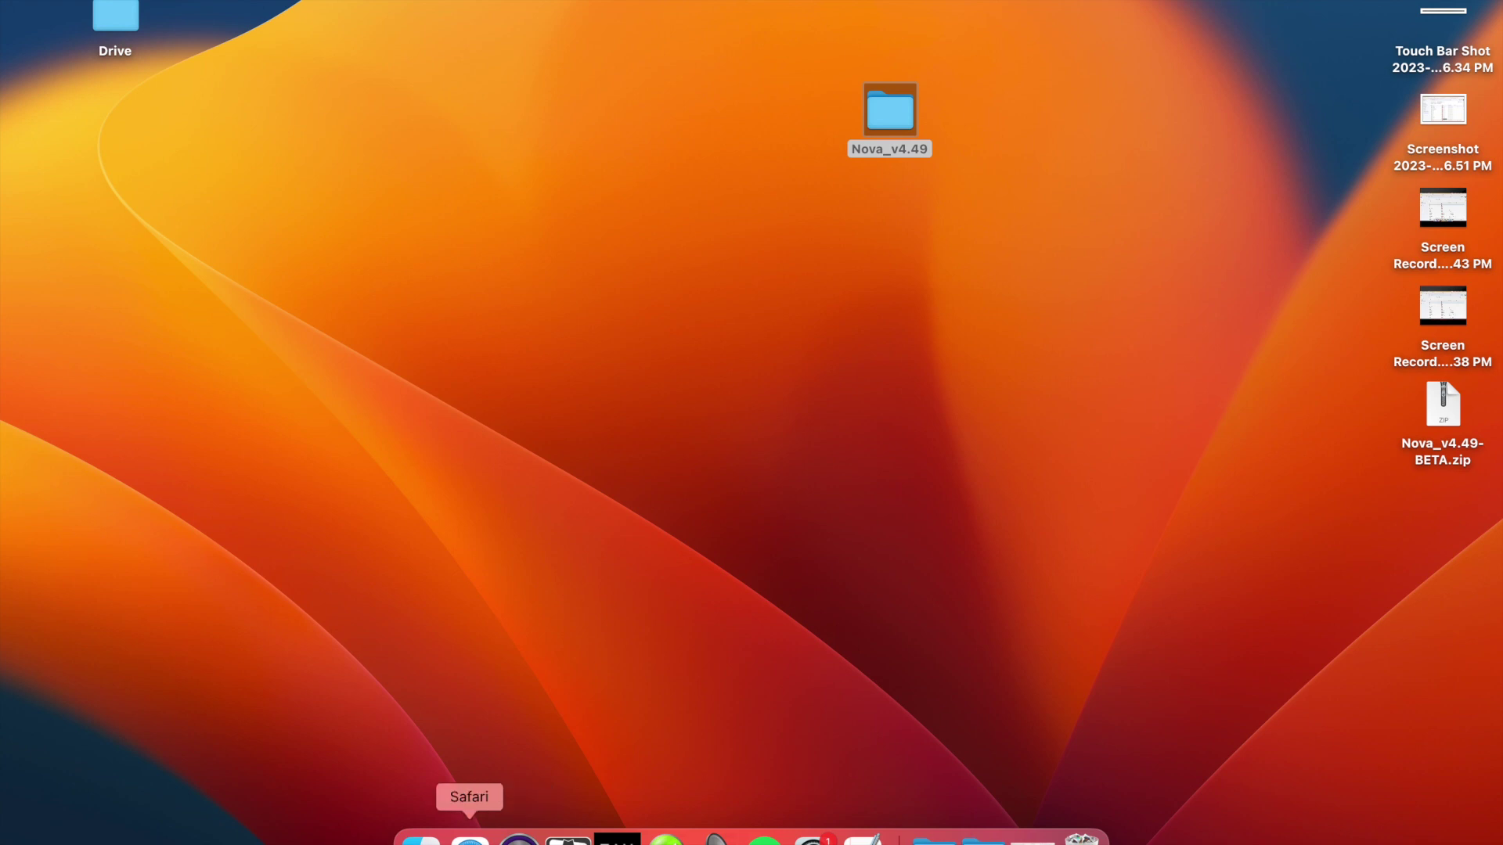
pyautogui.click(1031, 839)
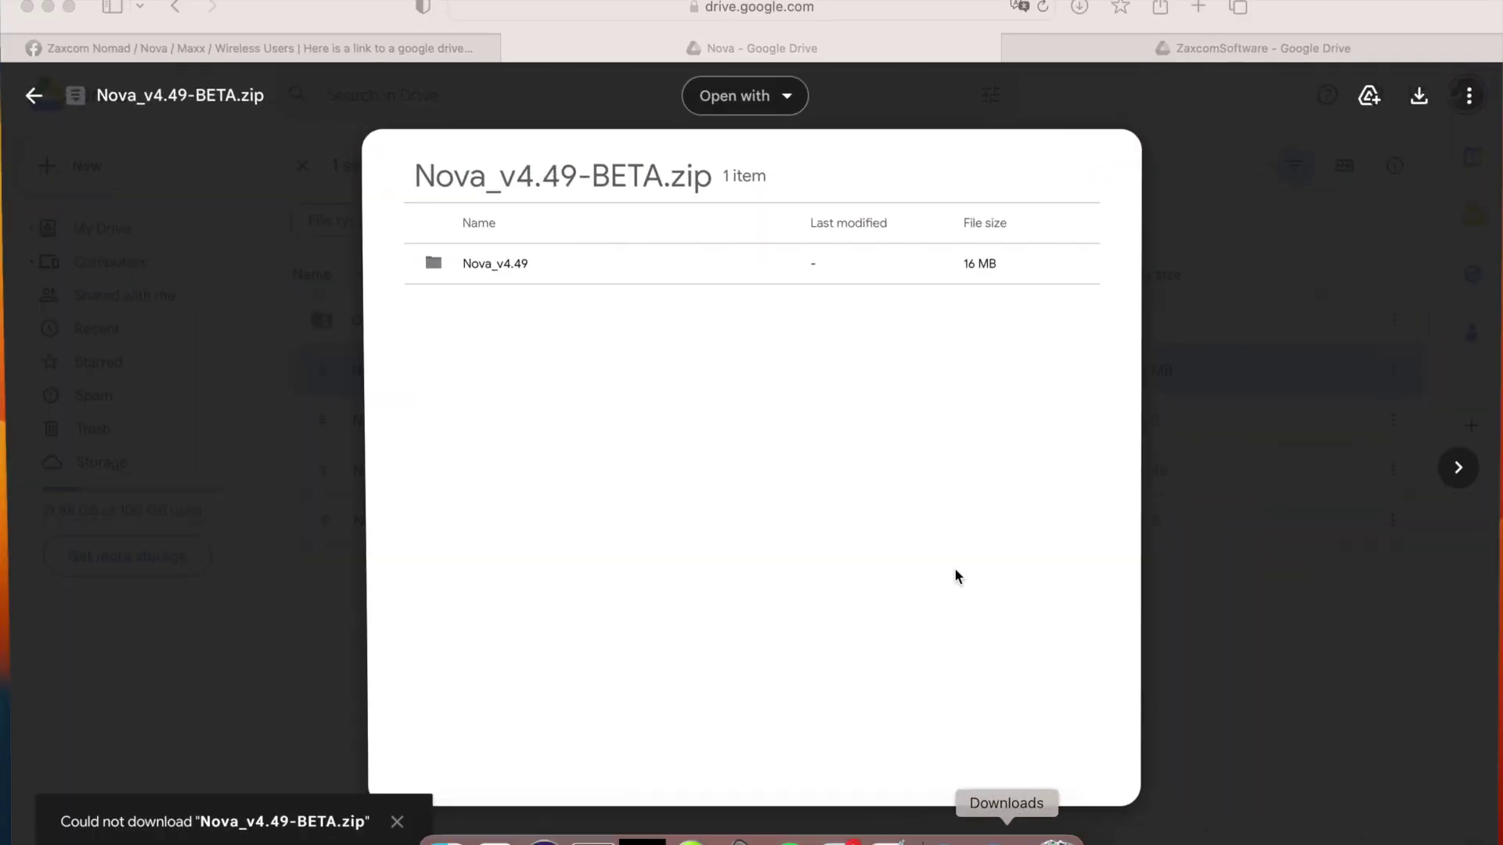
pyautogui.click(1340, 274)
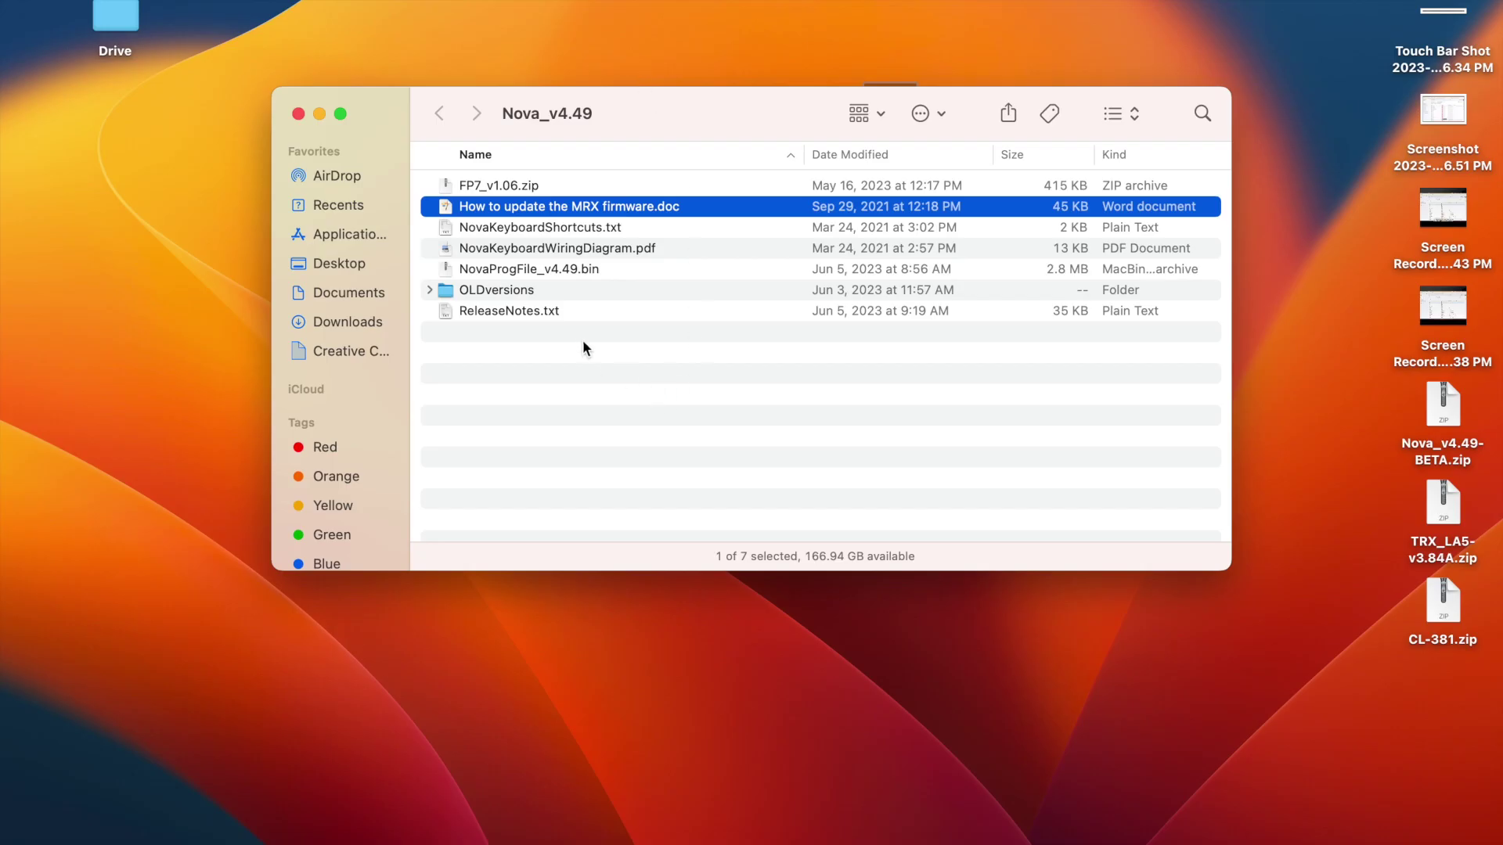
# Move the Finder window down and open 'How to update the MRX firmware.doc'
pyautogui.moveTo(678, 93); pyautogui.dragTo(678, 210)
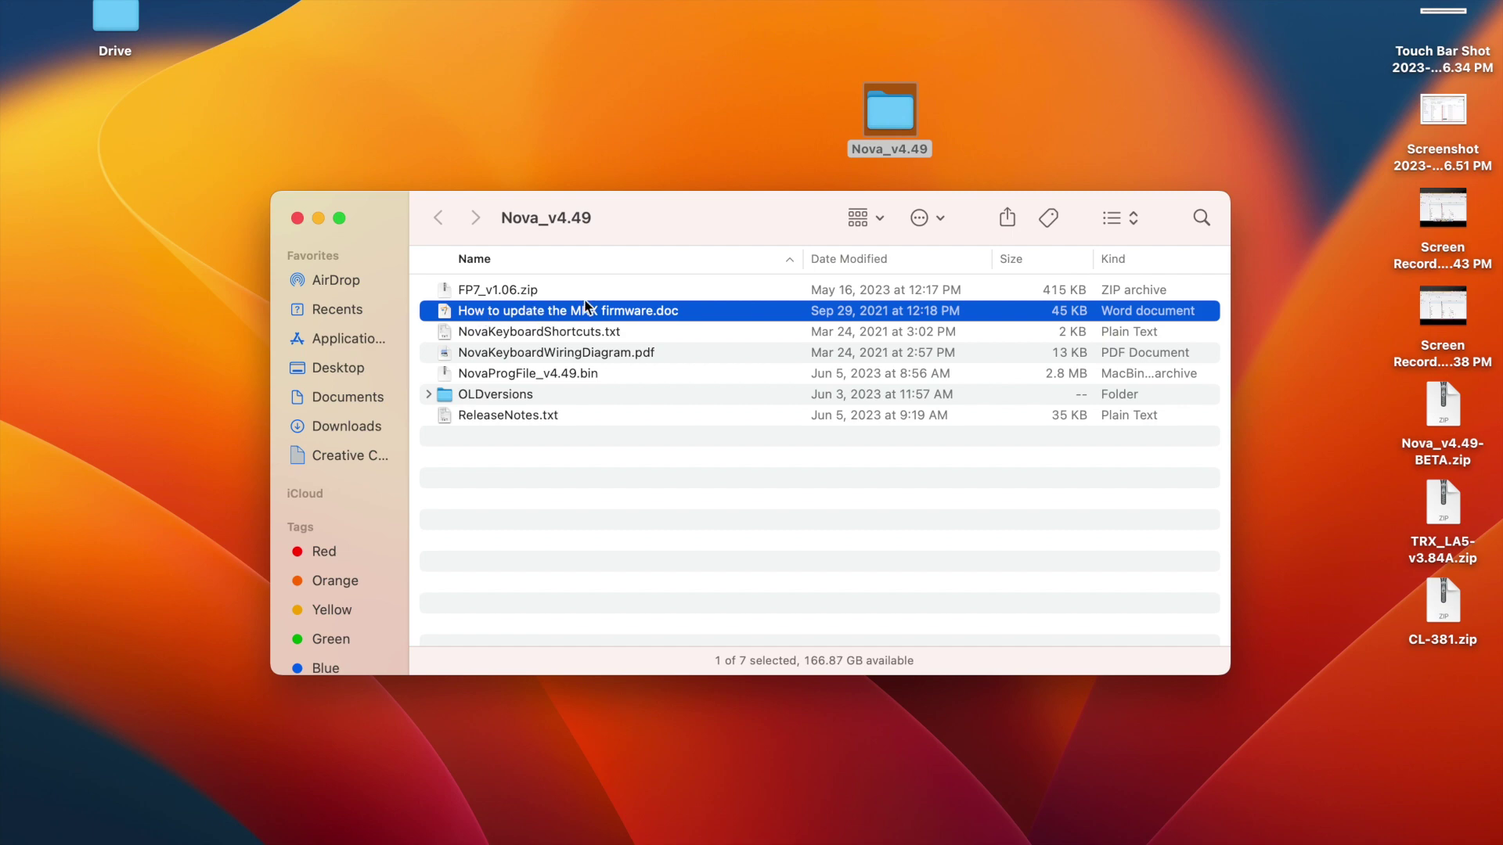
pyautogui.doubleClick(558, 311)
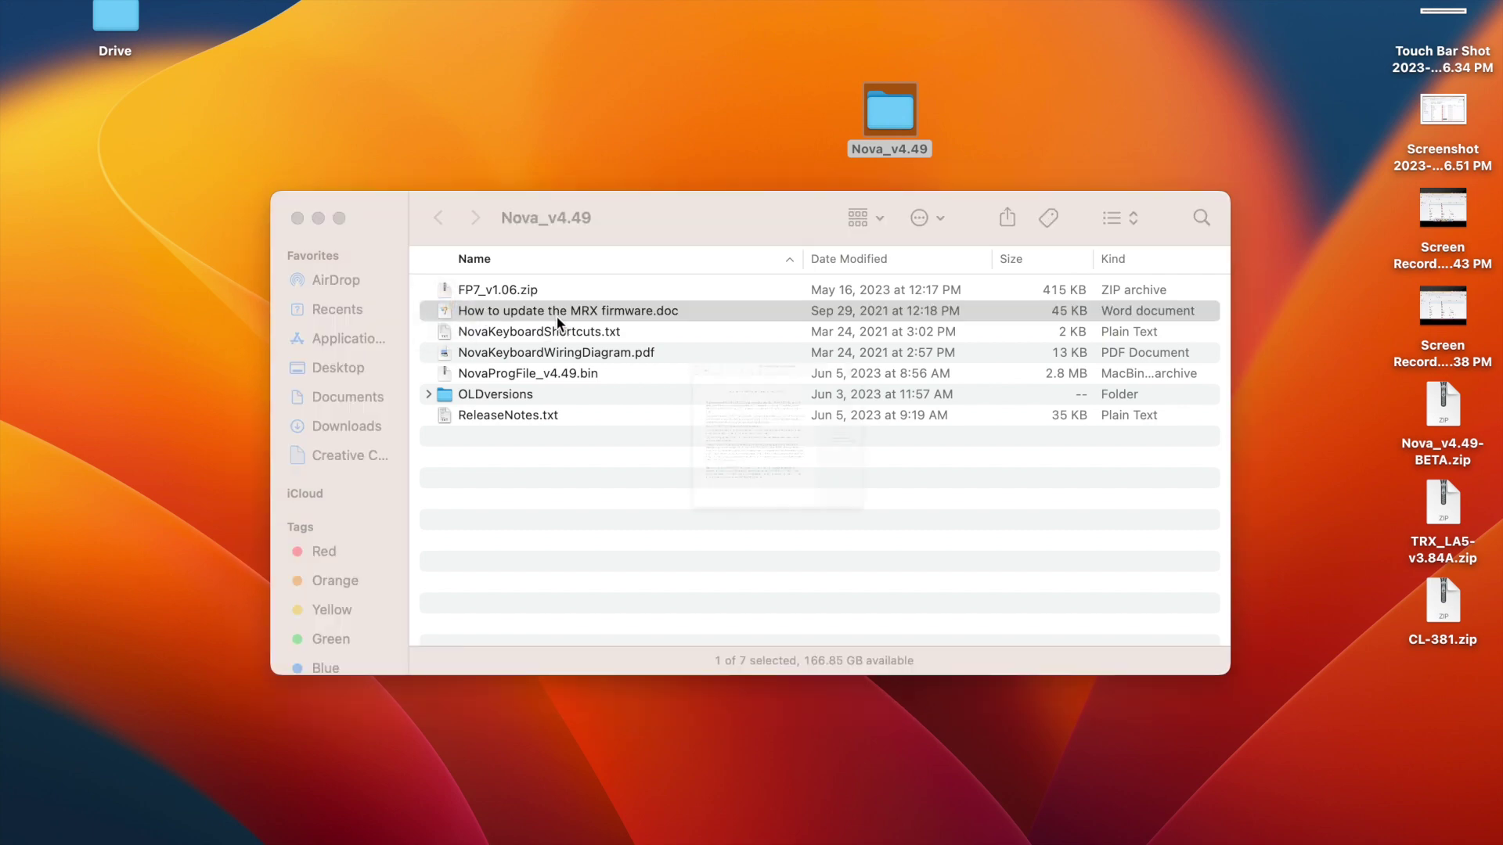
pyautogui.scroll(-2, 582, 350)
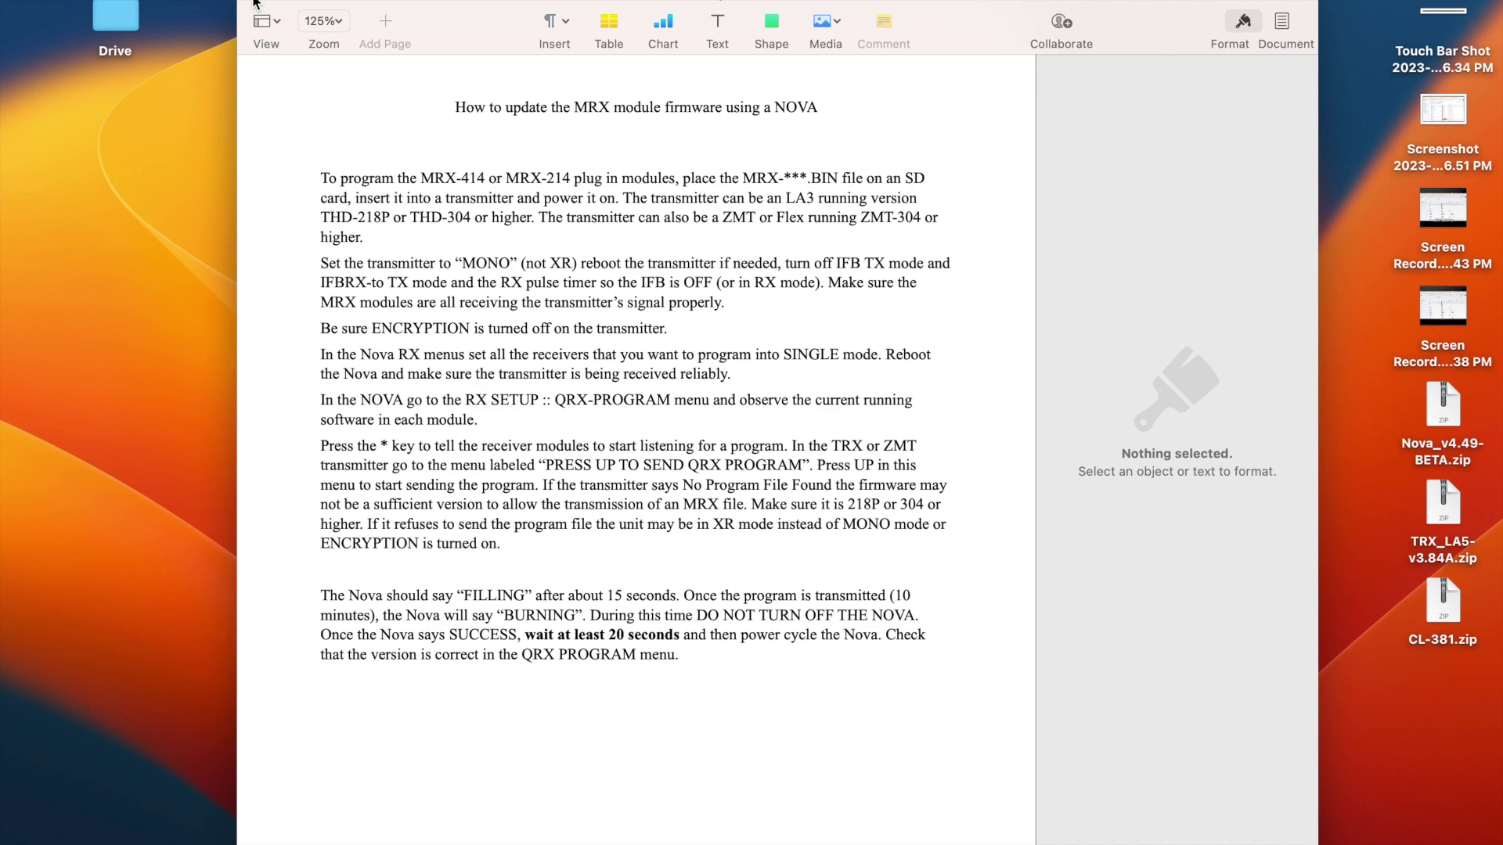
# Minimize the MRX how-to document in Pages with Cmd+M and restore it from the Dock
pyautogui.press('cmd+m')
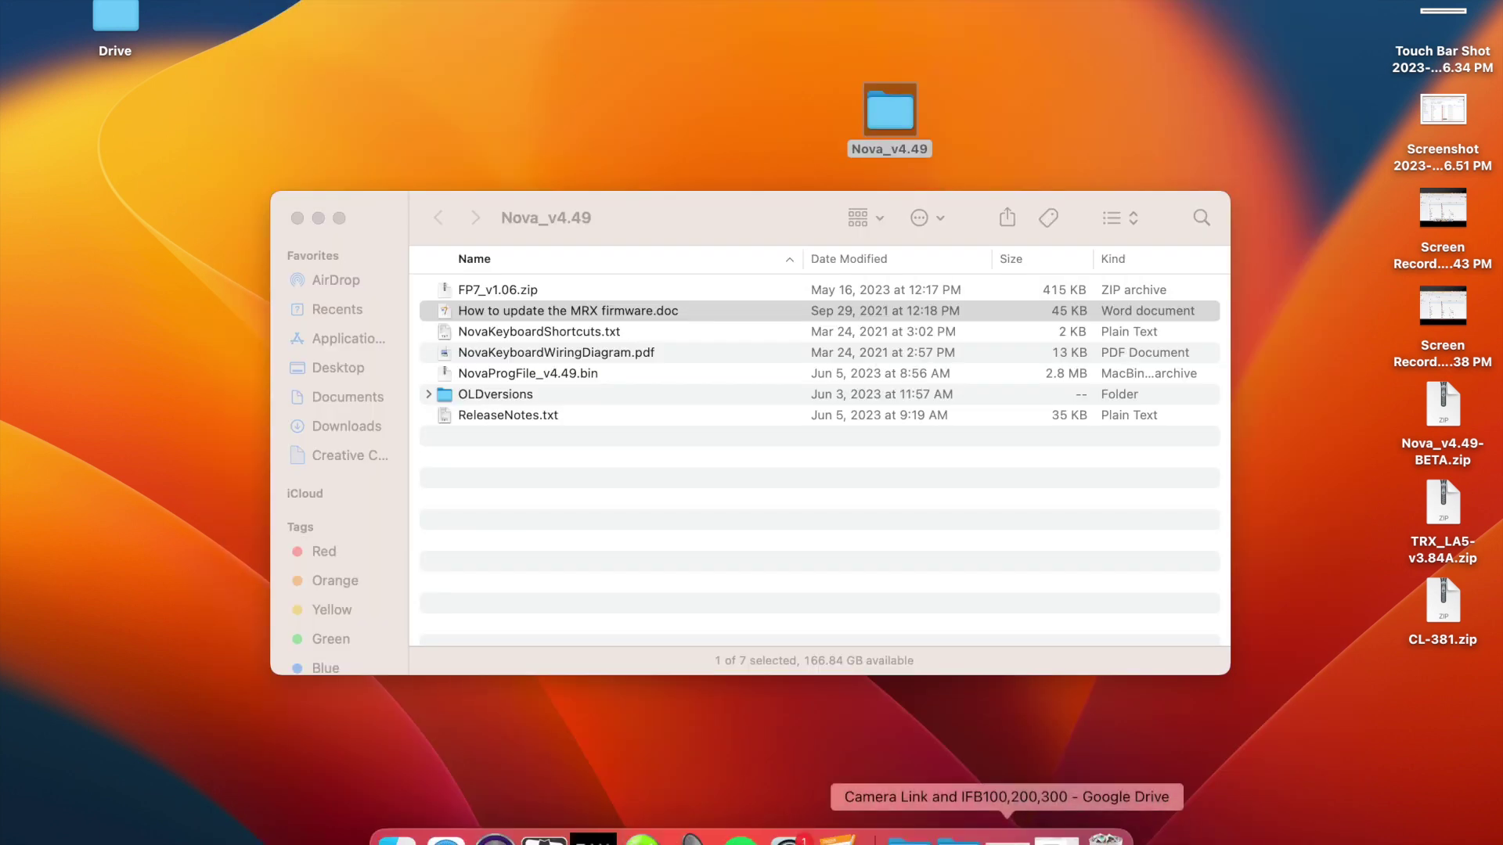
pyautogui.click(1056, 840)
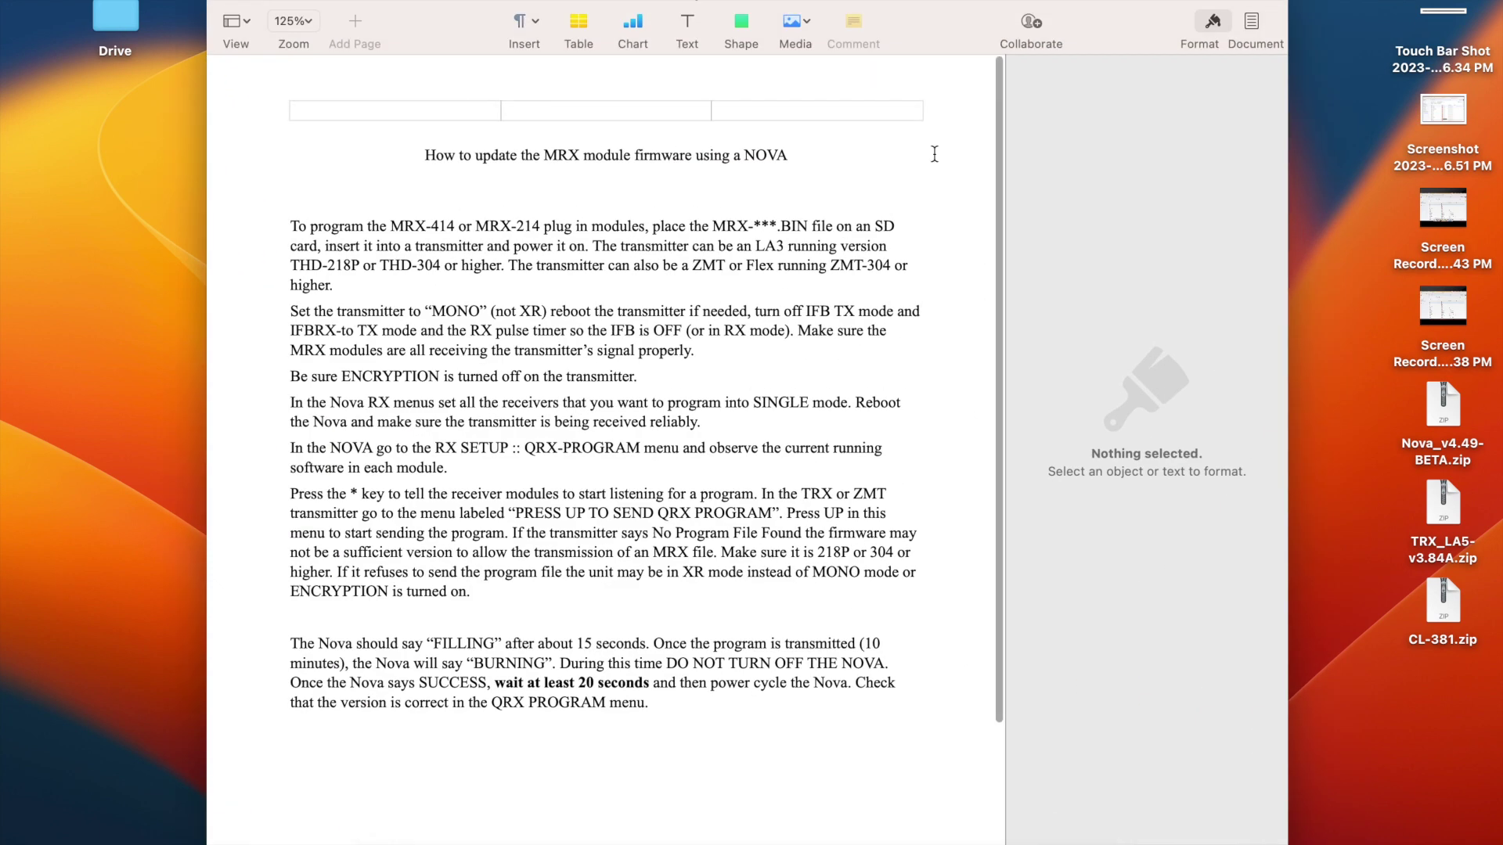
# Restore the browser and load the zaxcom.com homepage
pyautogui.click(1010, 839)
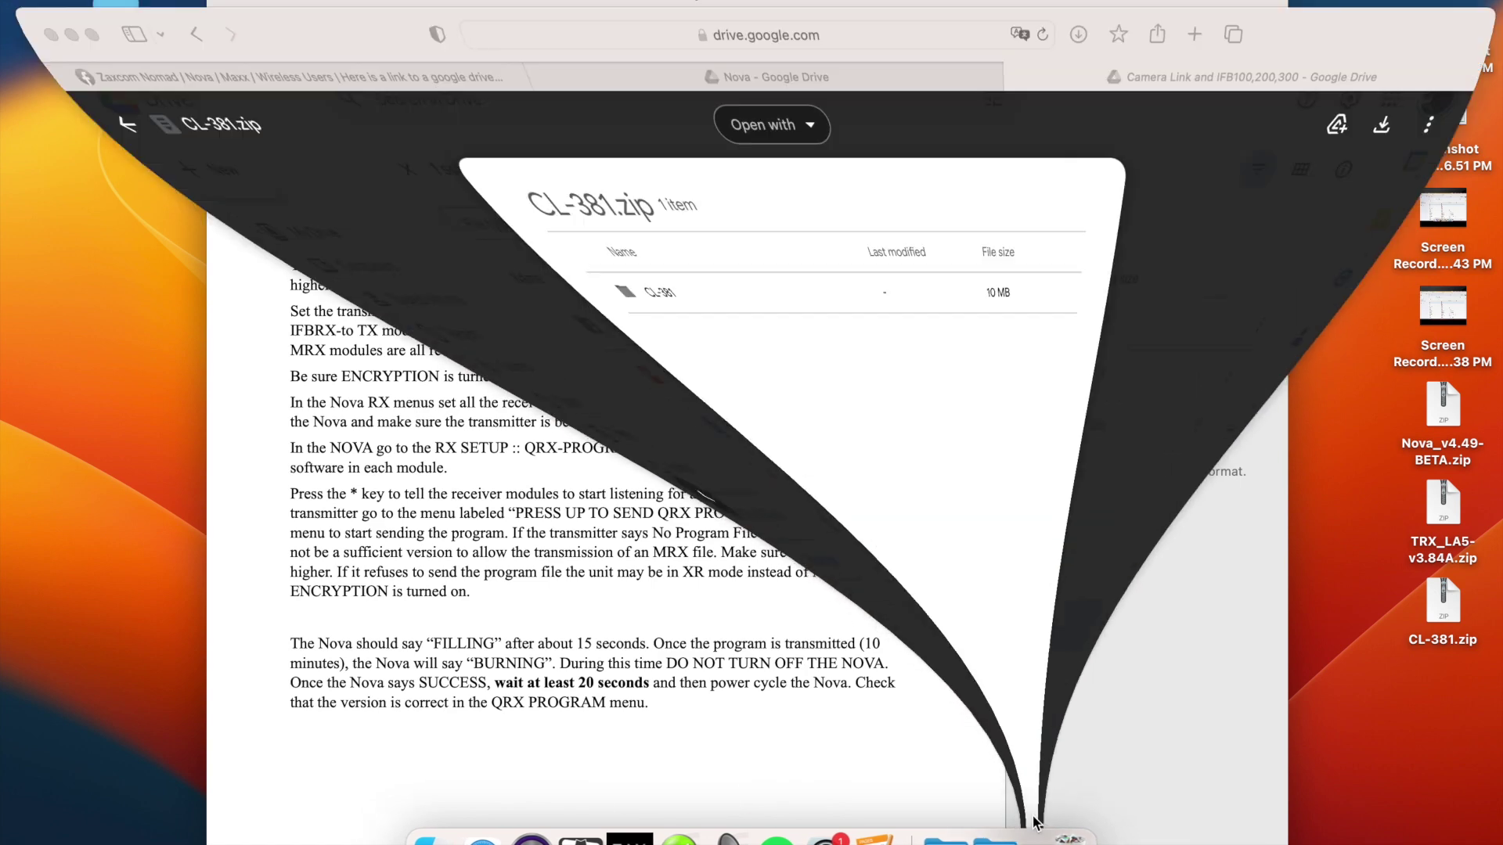
pyautogui.click(834, 6)
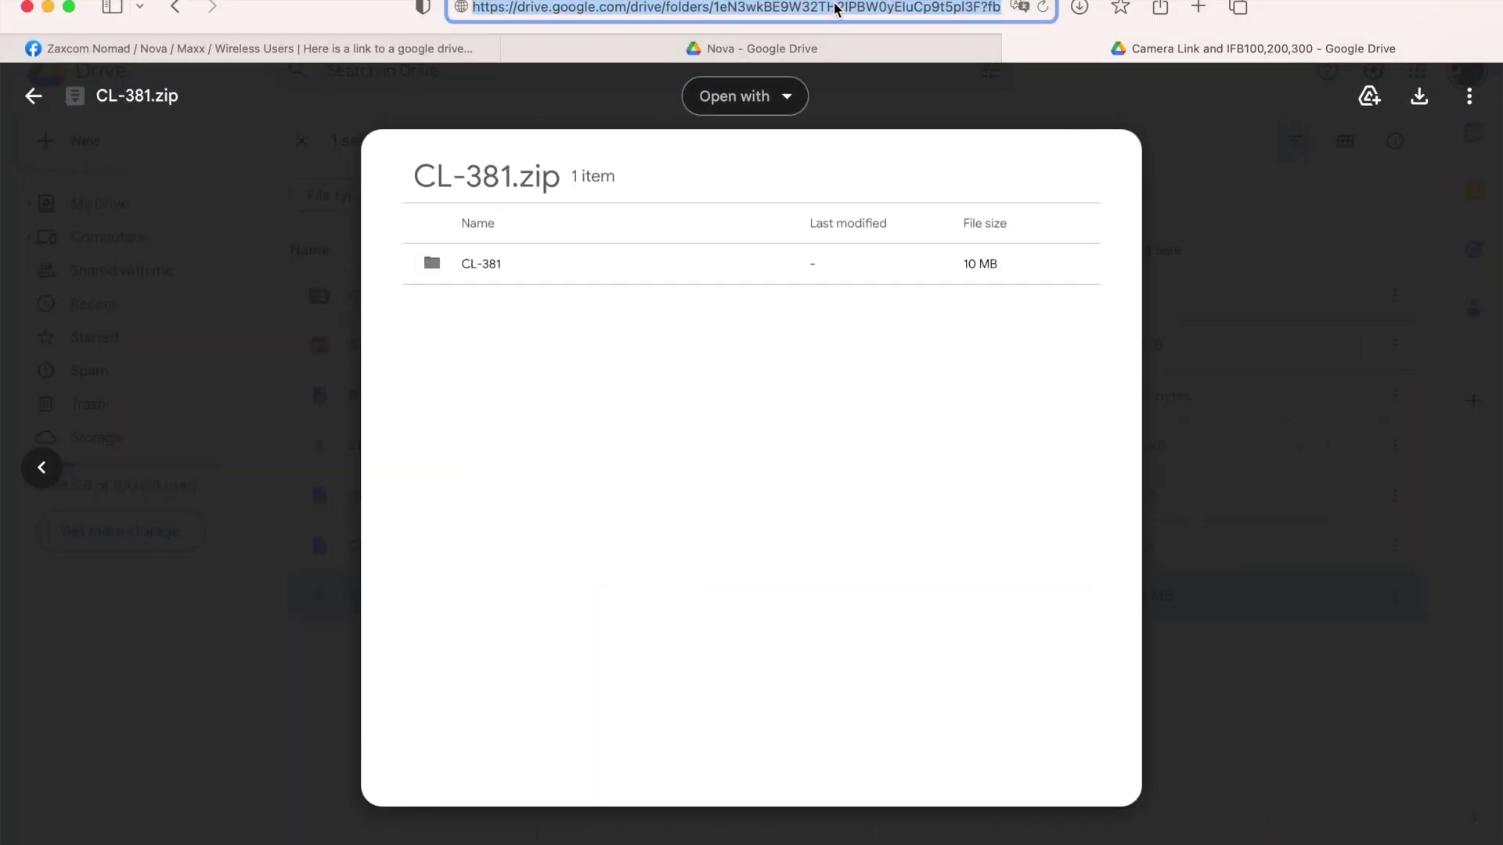
pyautogui.write('zaxo')
pyautogui.press('BackSpace')
pyautogui.write('com.,com')
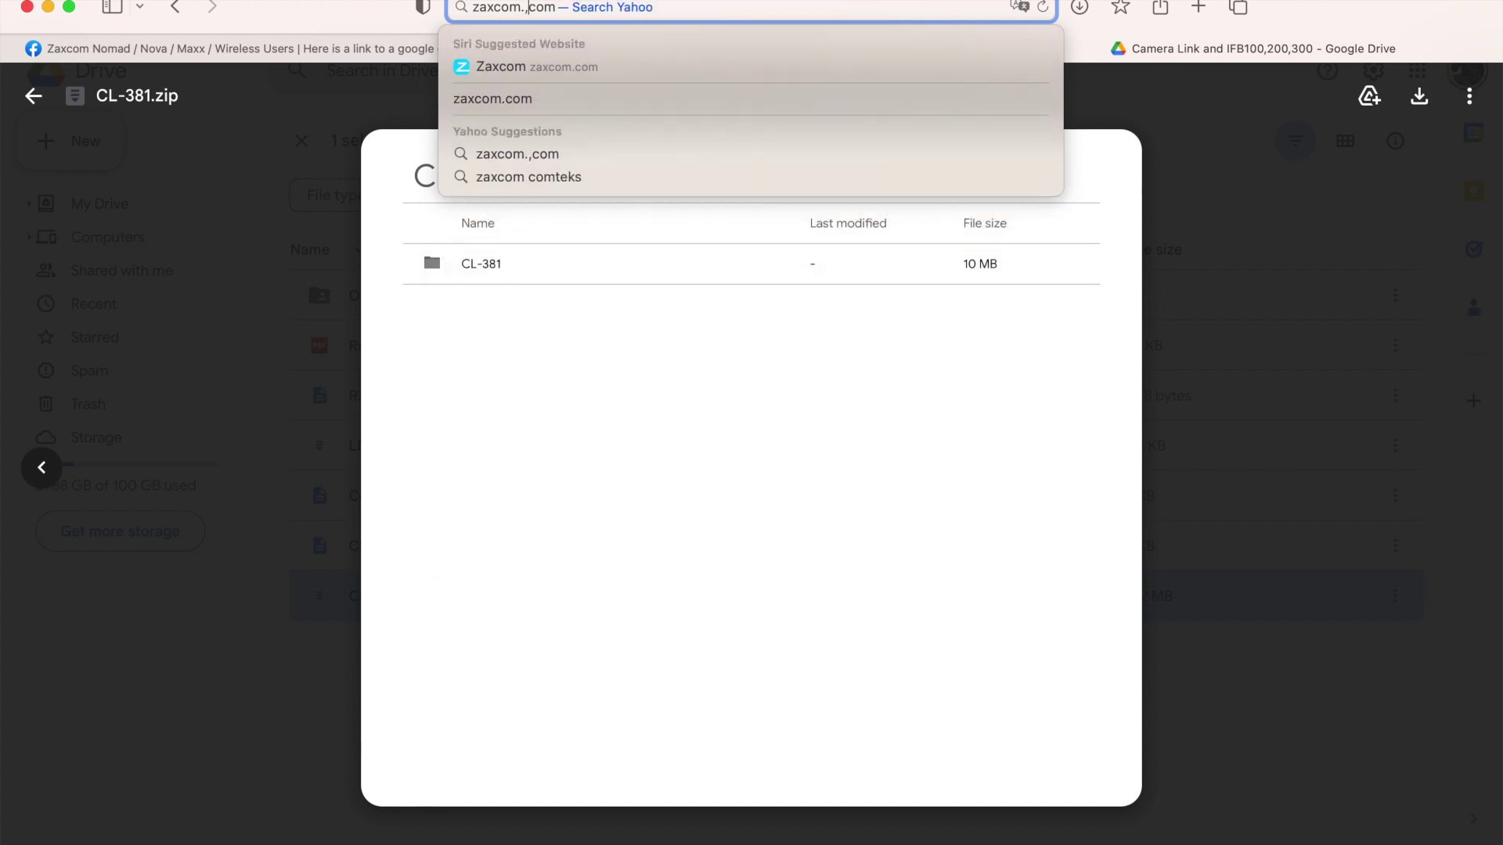
pyautogui.press('BackSpace')
pyautogui.press('Return')
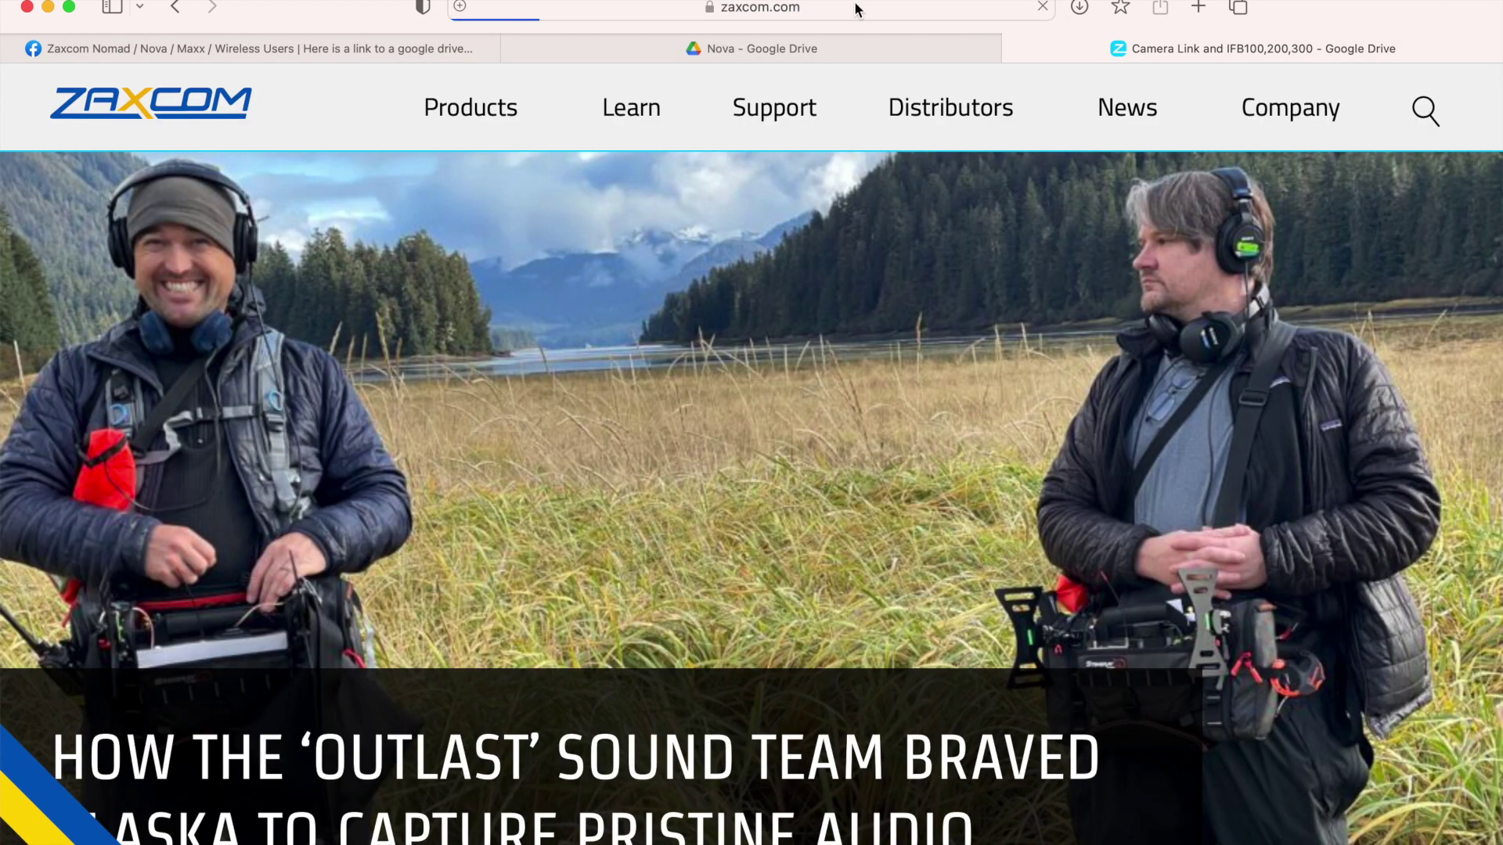
# Go to the TRXLA5 product page's support downloads and open the TRXLA5 Manual
pyautogui.click(486, 107)
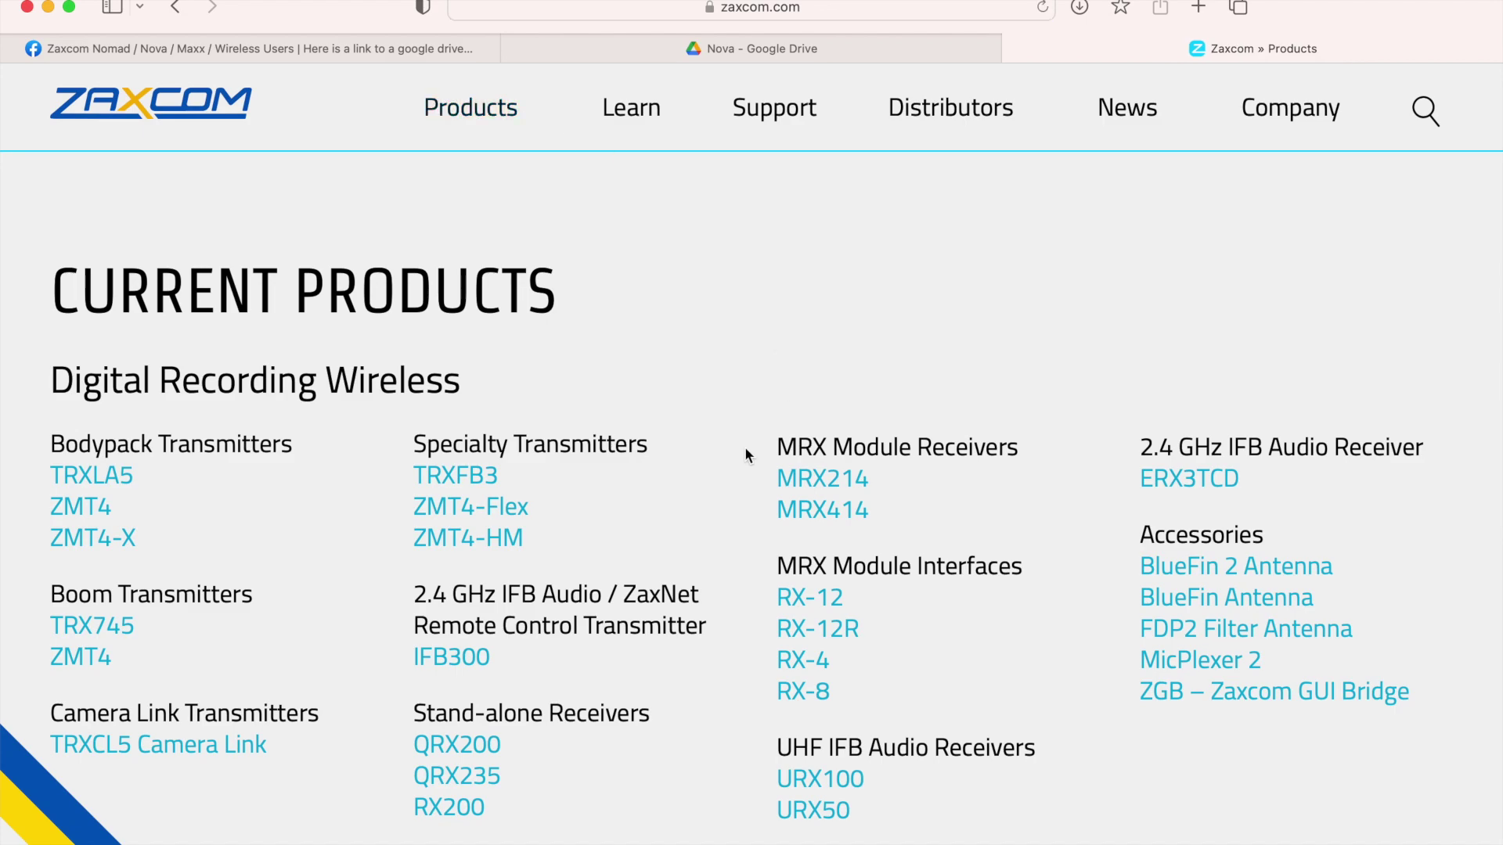
pyautogui.click(91, 475)
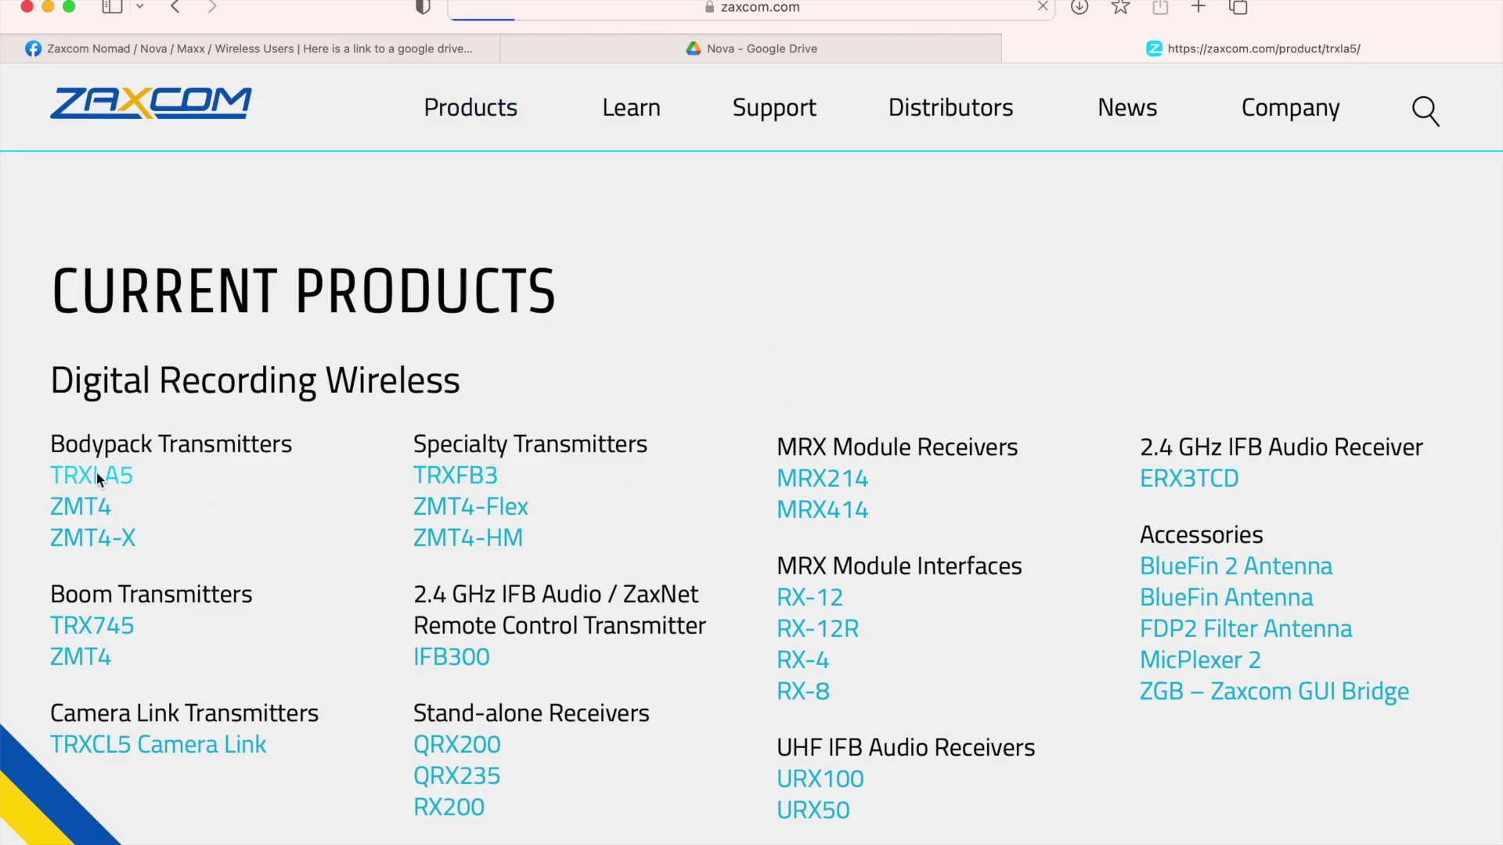
pyautogui.scroll(-2, 1135, 521)
pyautogui.click(1426, 404)
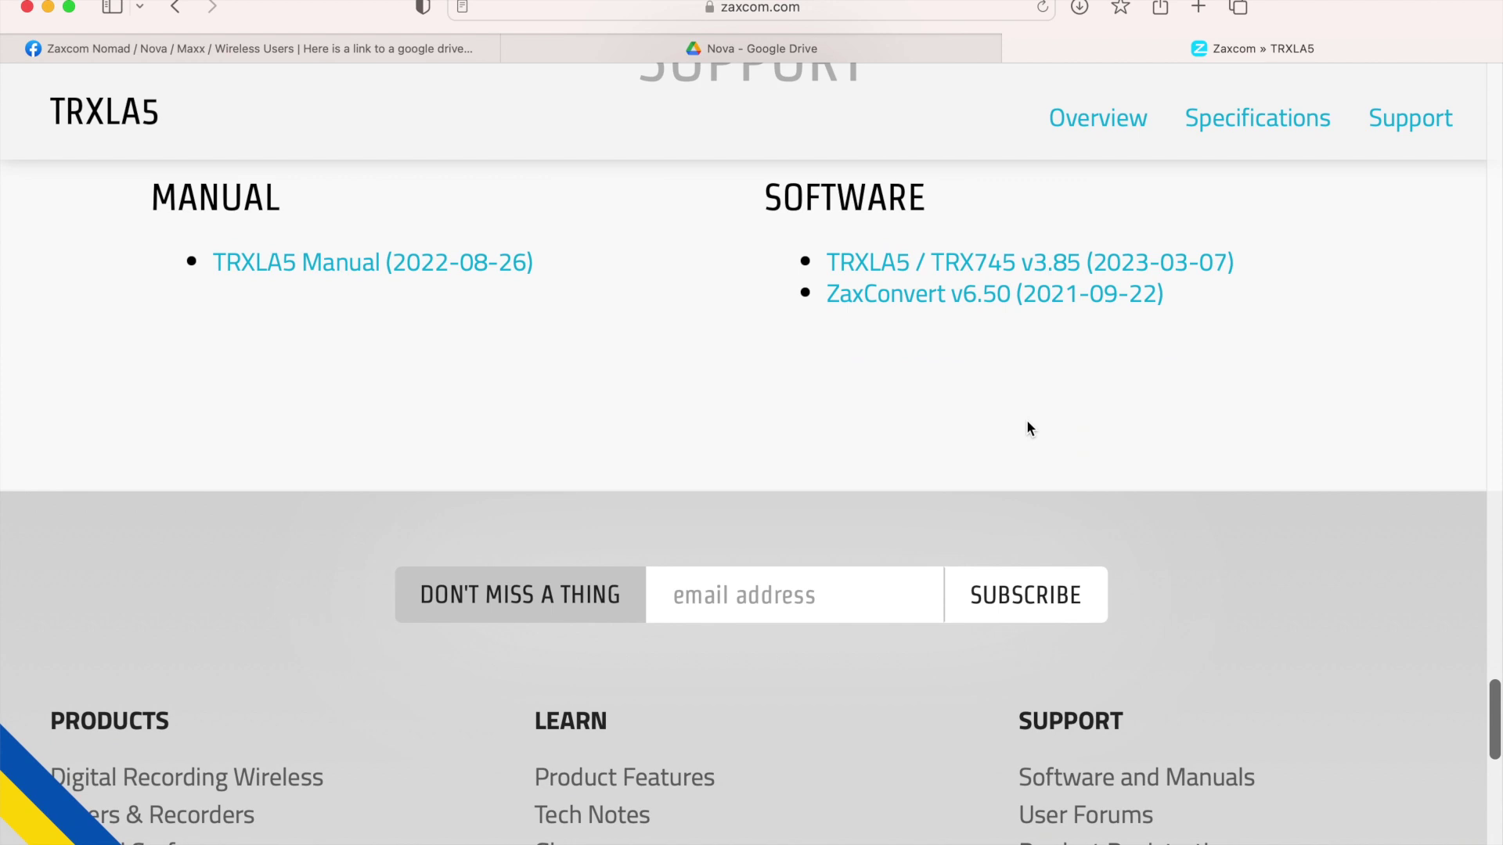
pyautogui.click(346, 264)
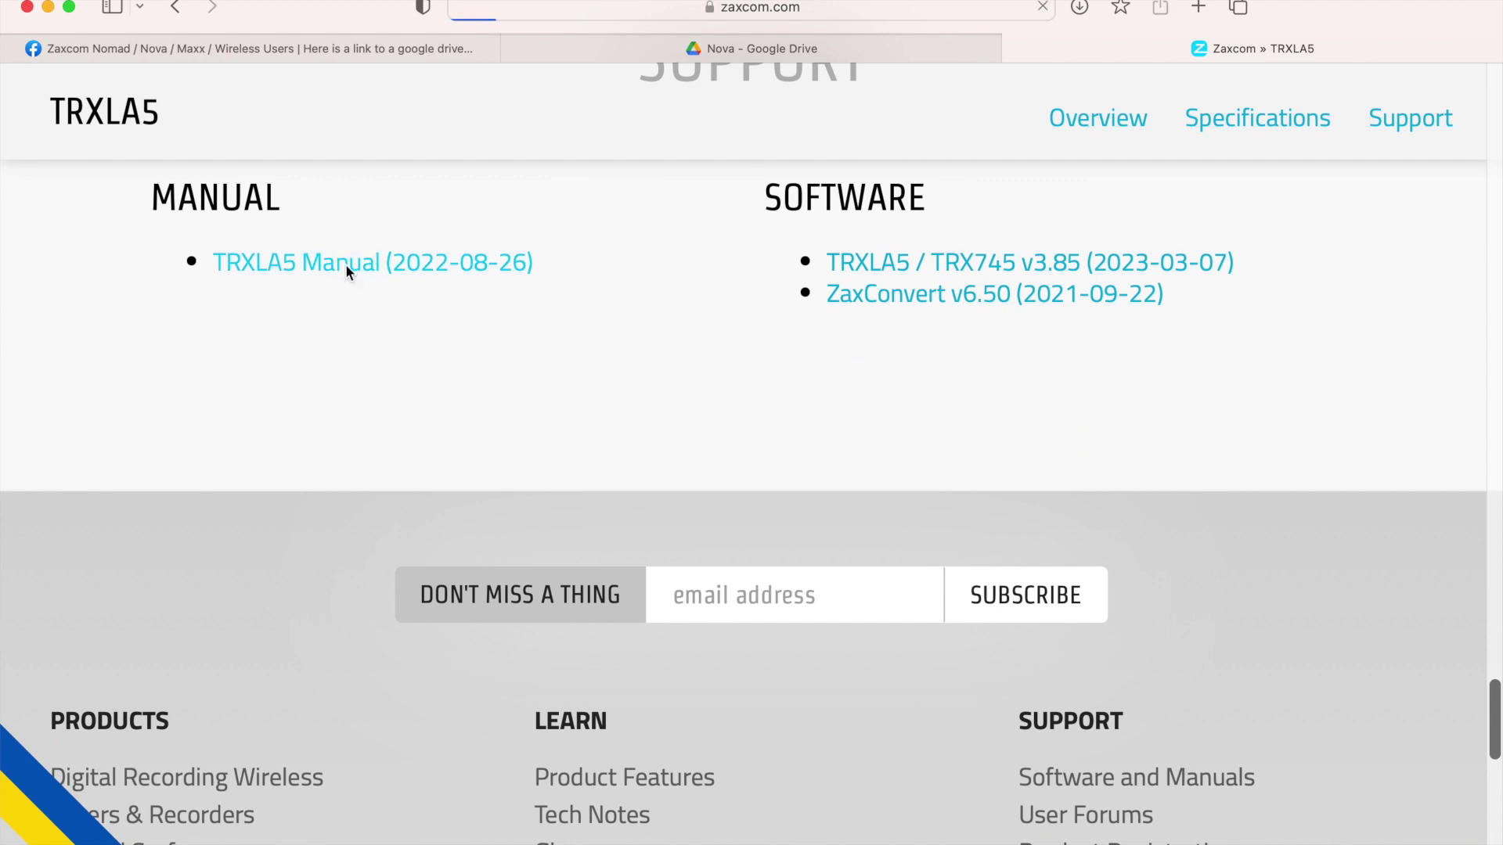
pyautogui.scroll(-20, 724, 372)
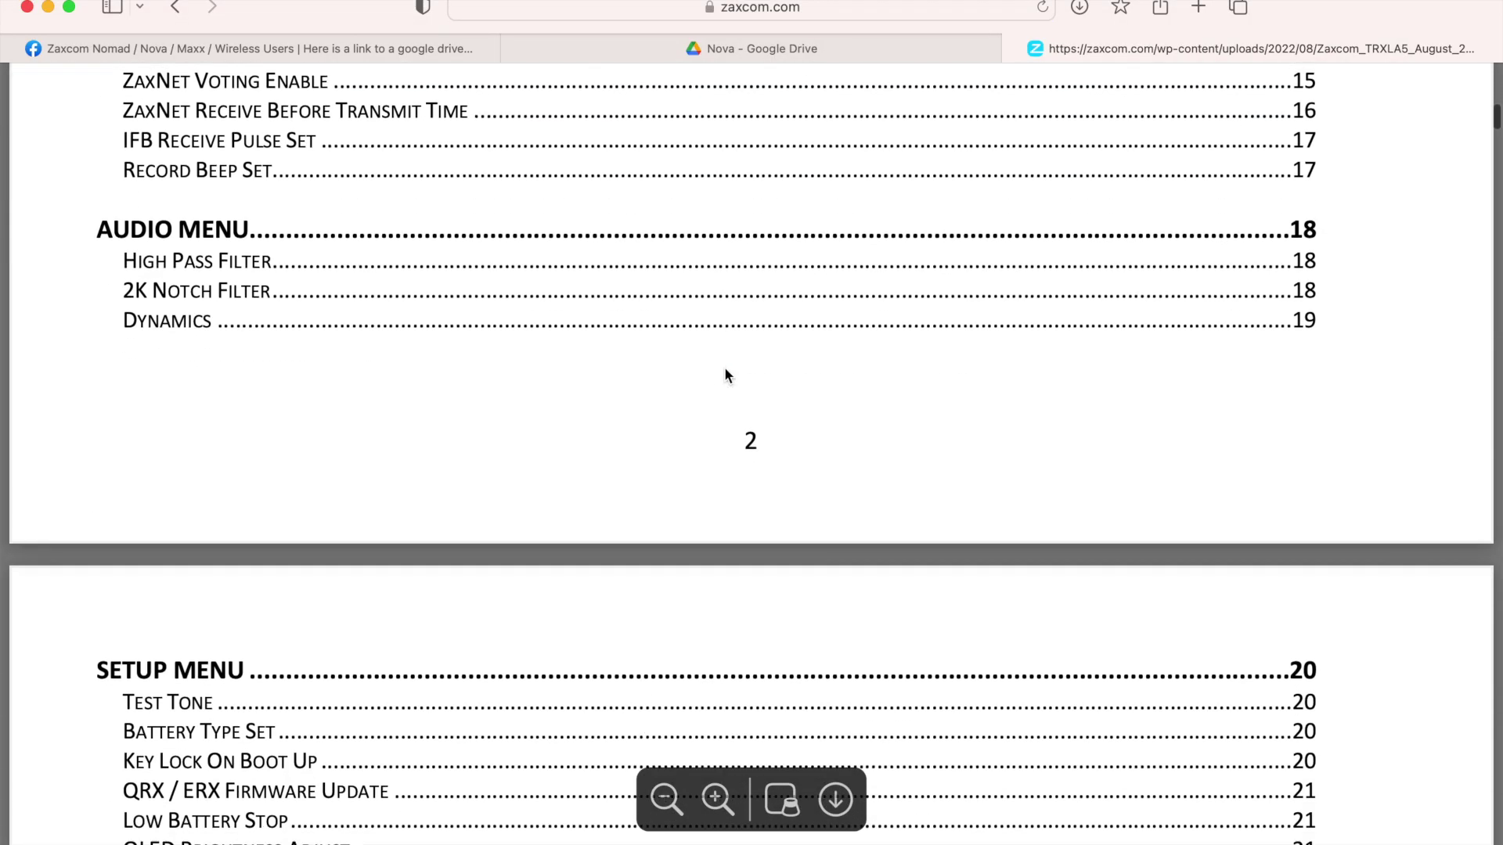
# Jump to the manual's FIRMWARE section and scroll to the eight-step 'Updating the TRXLA5 firmware' procedure
pyautogui.scroll(5, 725, 367)
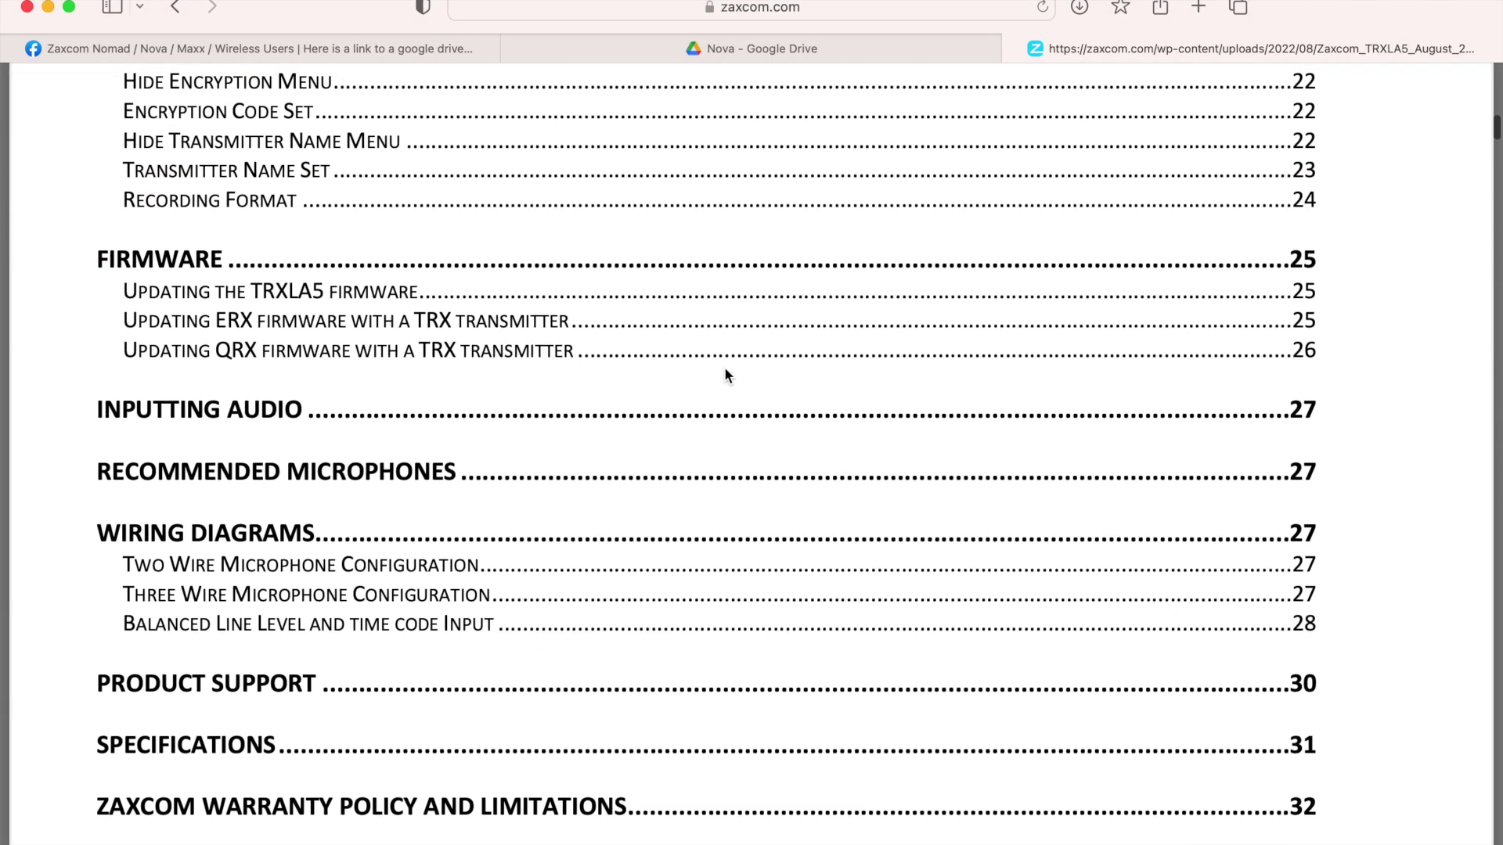
pyautogui.click(172, 263)
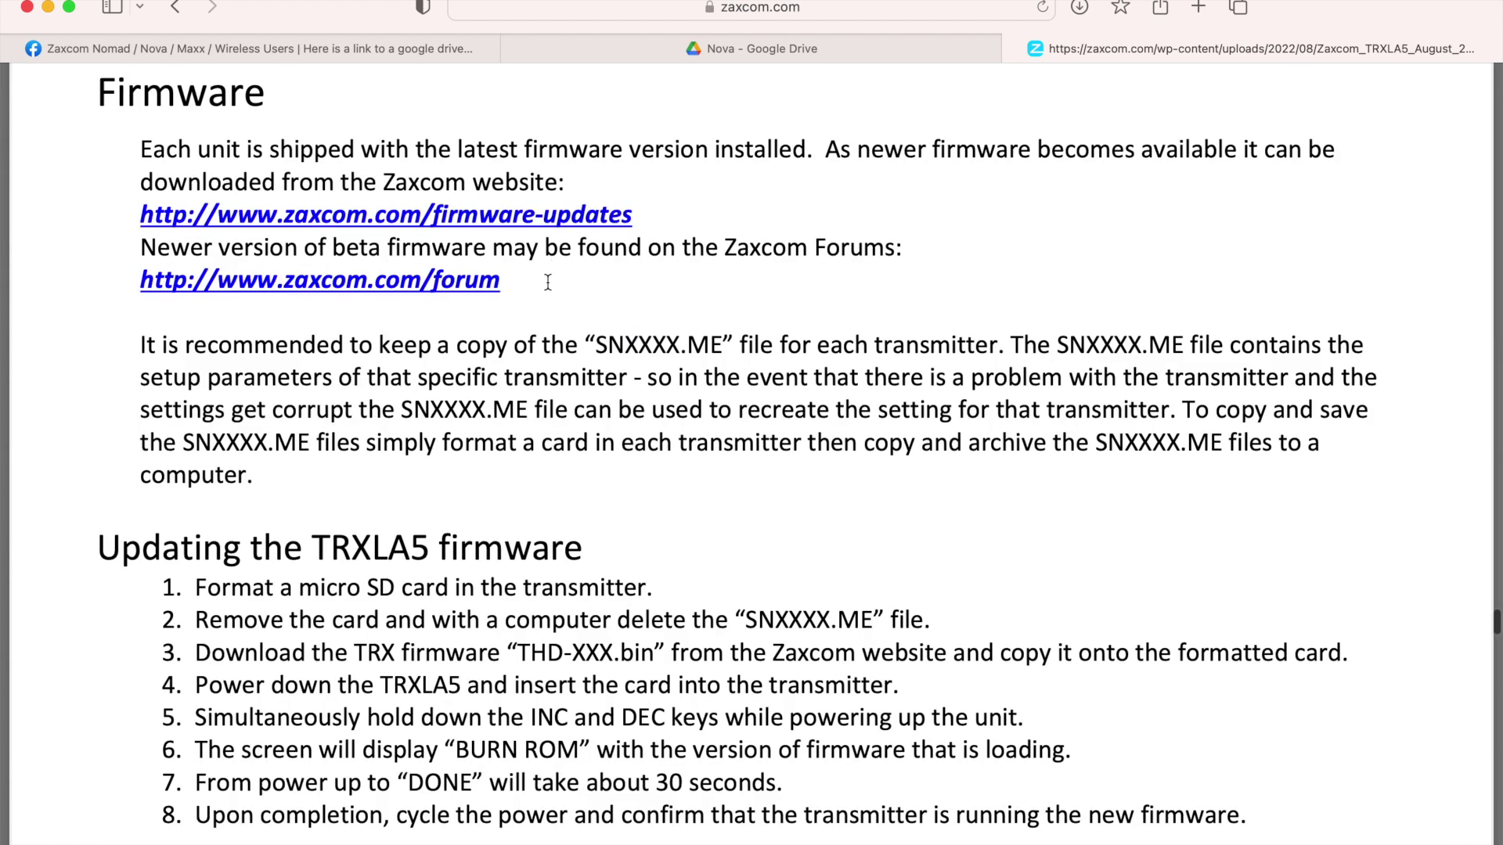
pyautogui.scroll(-5, 368, 226)
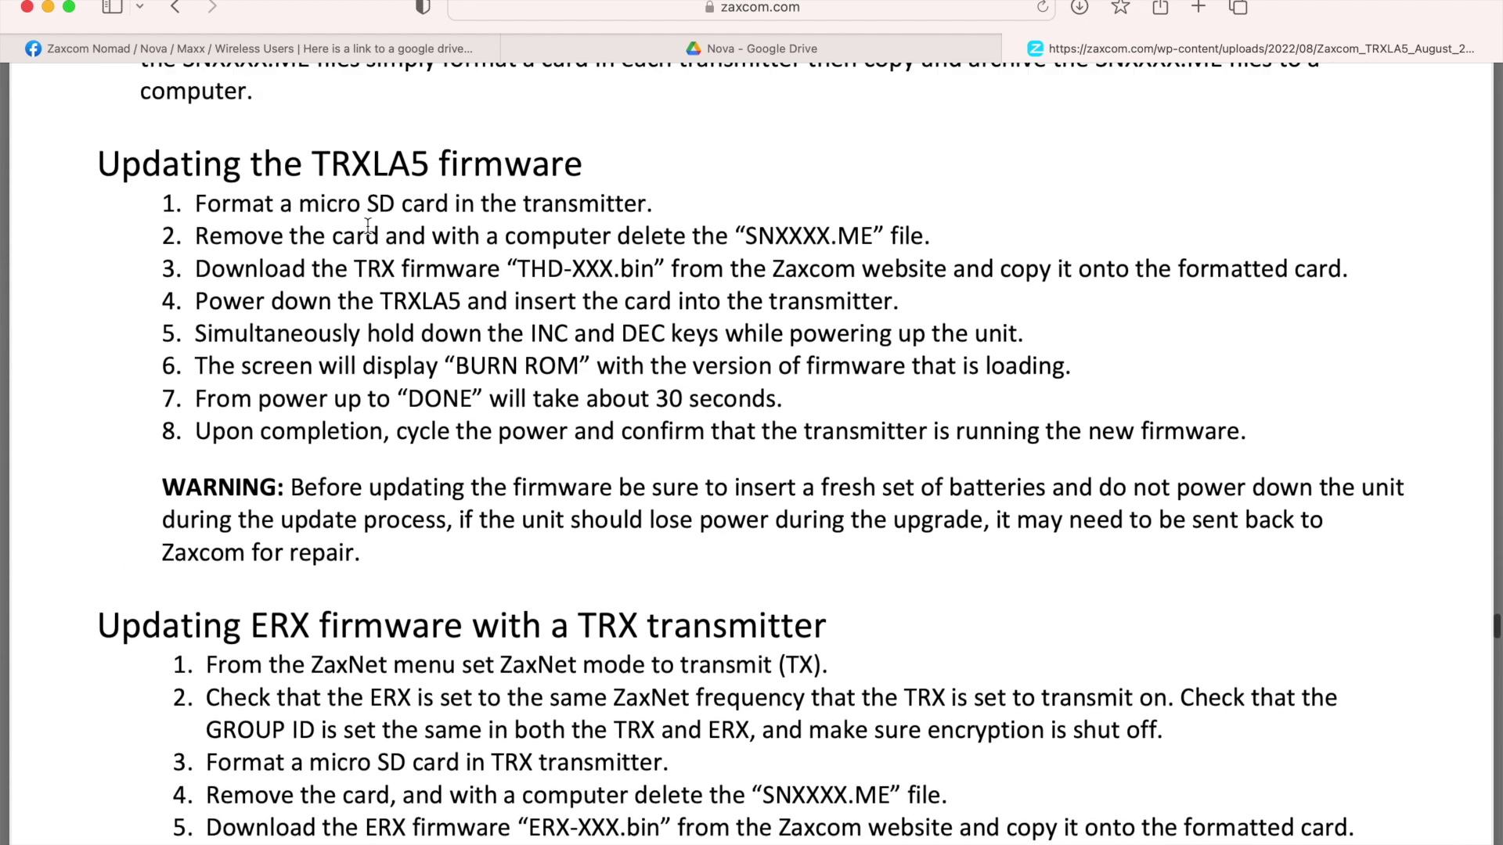
pyautogui.scroll(1, 368, 226)
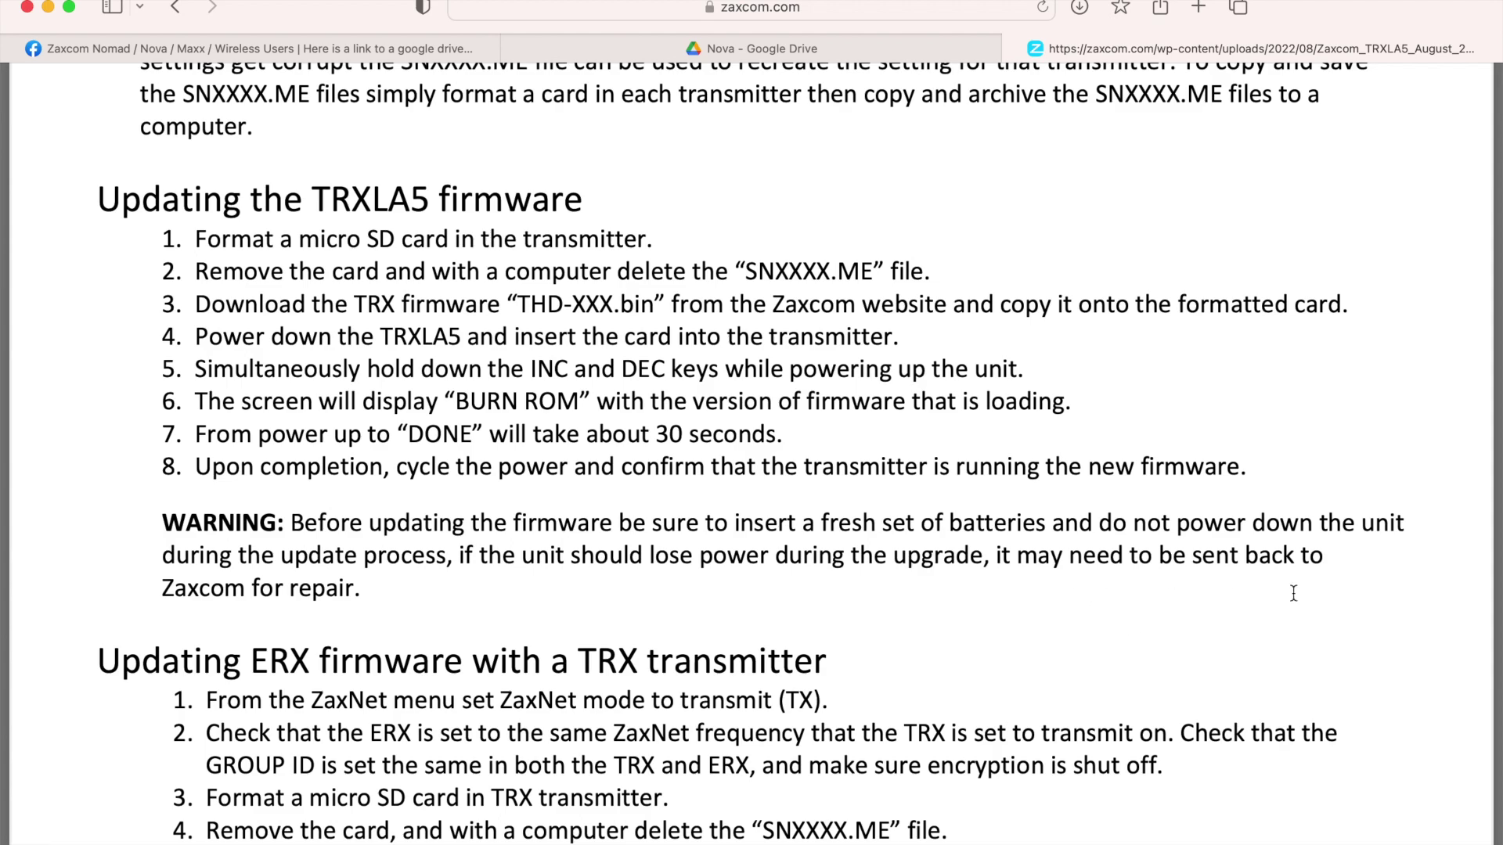
pyautogui.scroll(9, 1063, 532)
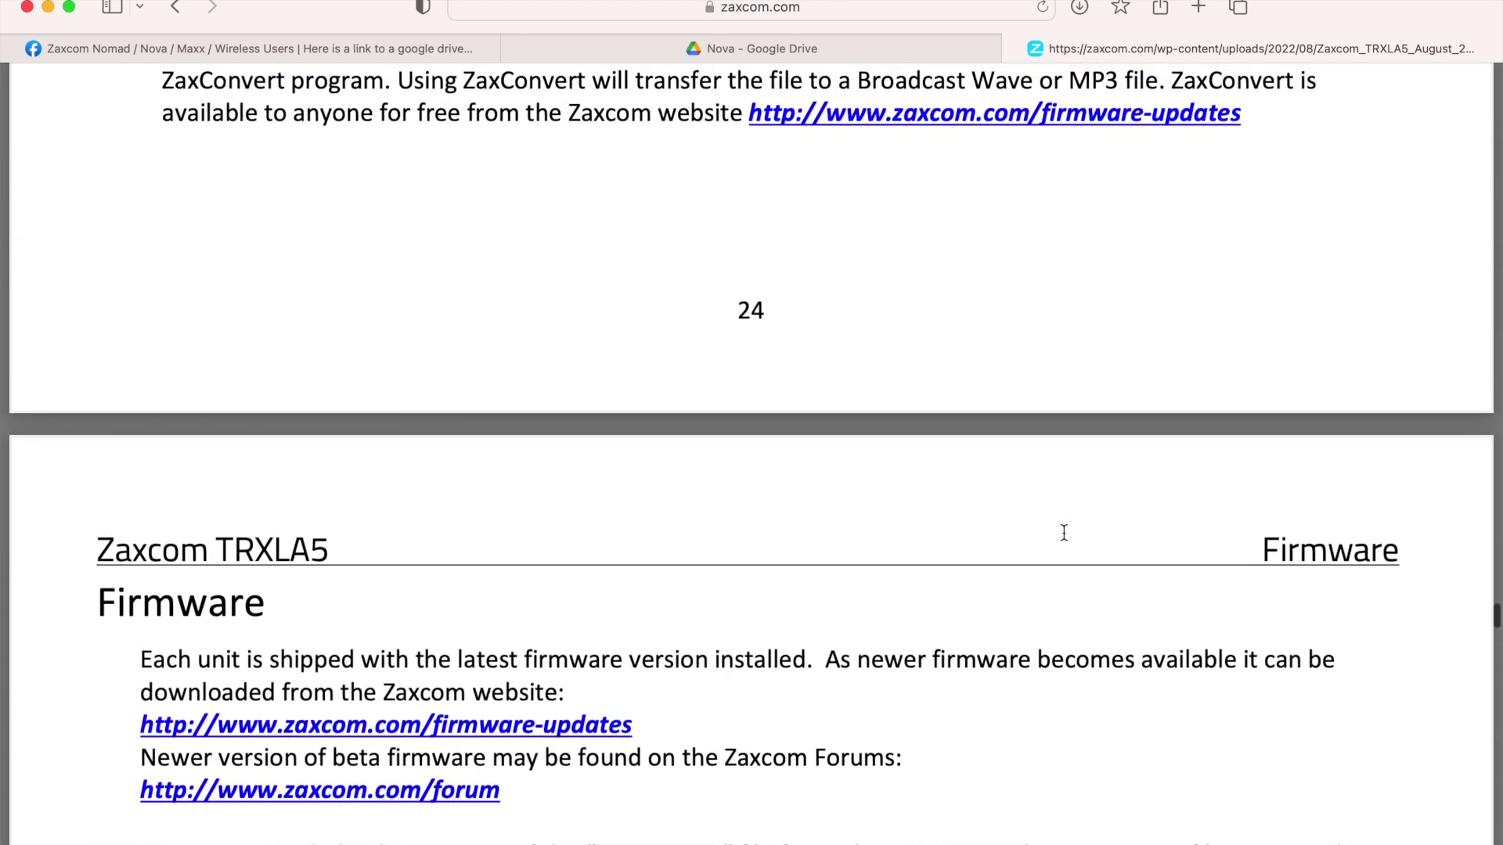
pyautogui.scroll(-6, 1064, 532)
pyautogui.scroll(3, 1064, 533)
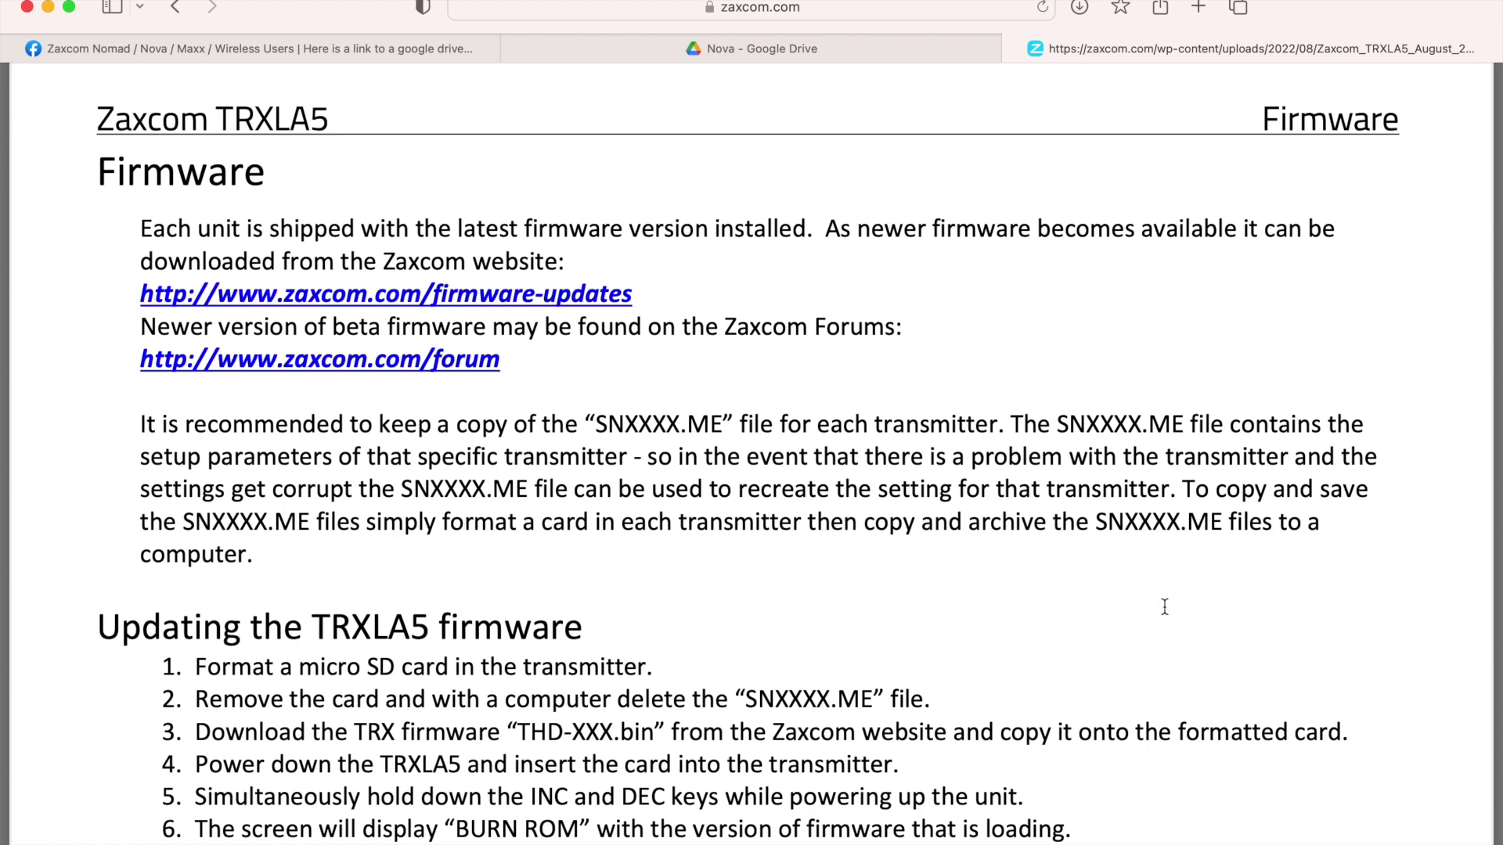
pyautogui.scroll(2, 983, 623)
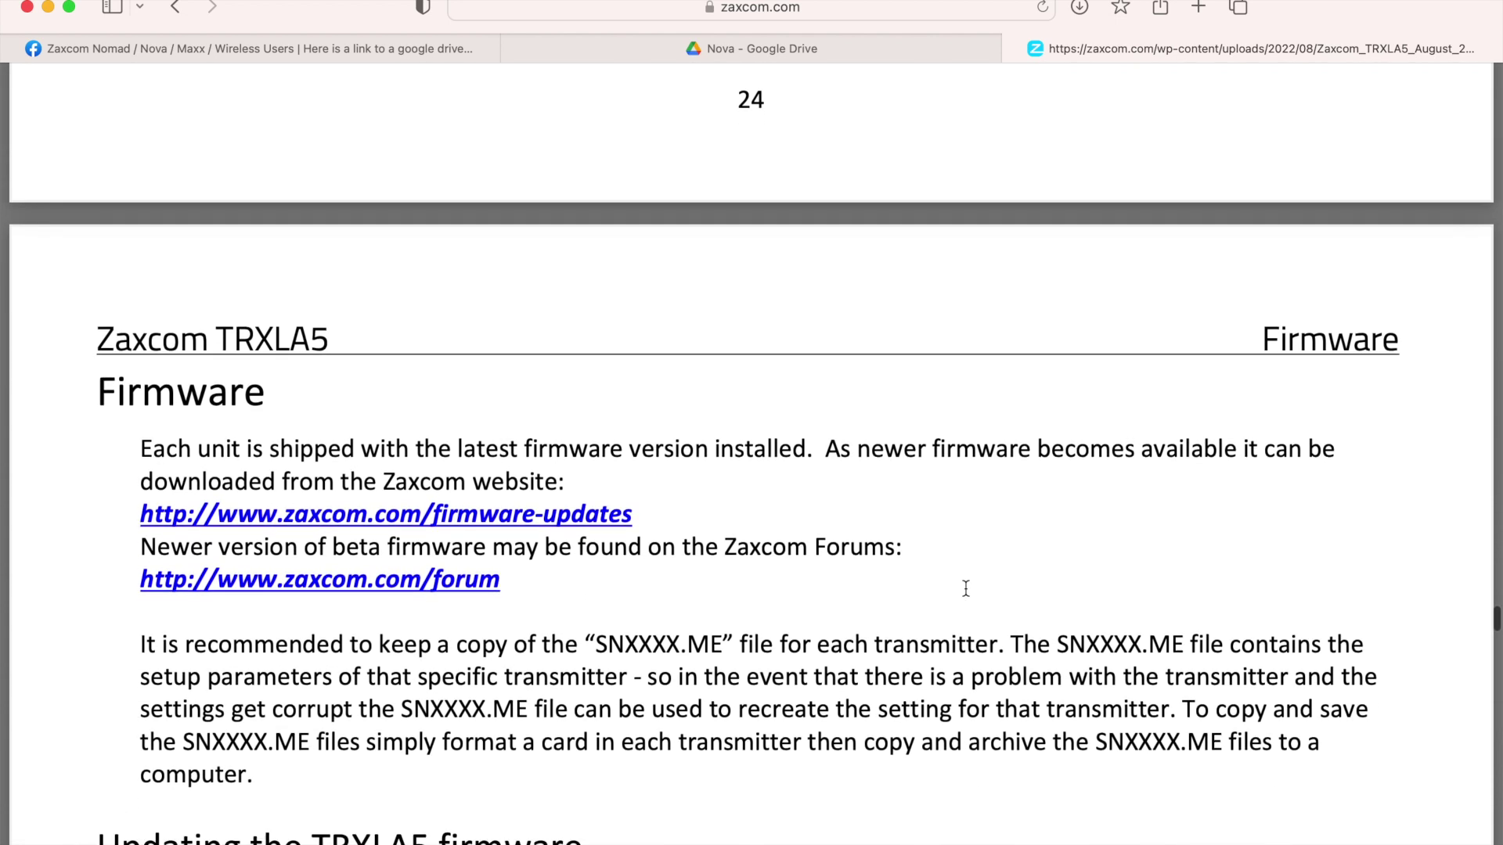
pyautogui.scroll(-6, 965, 590)
pyautogui.scroll(2, 986, 532)
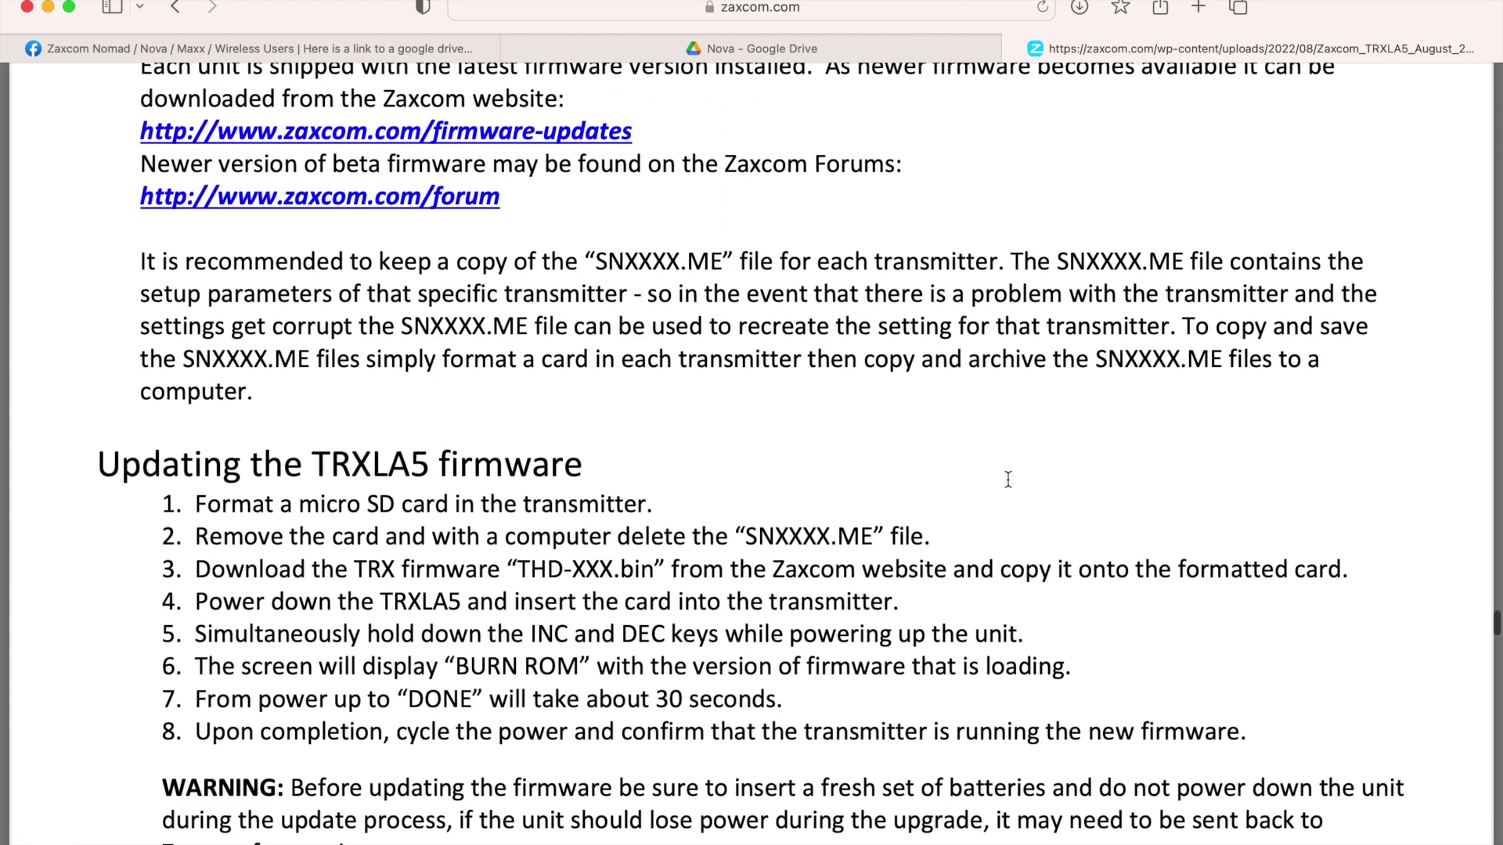
pyautogui.scroll(-2, 1008, 480)
pyautogui.scroll(-5, 1008, 481)
pyautogui.scroll(3, 1008, 479)
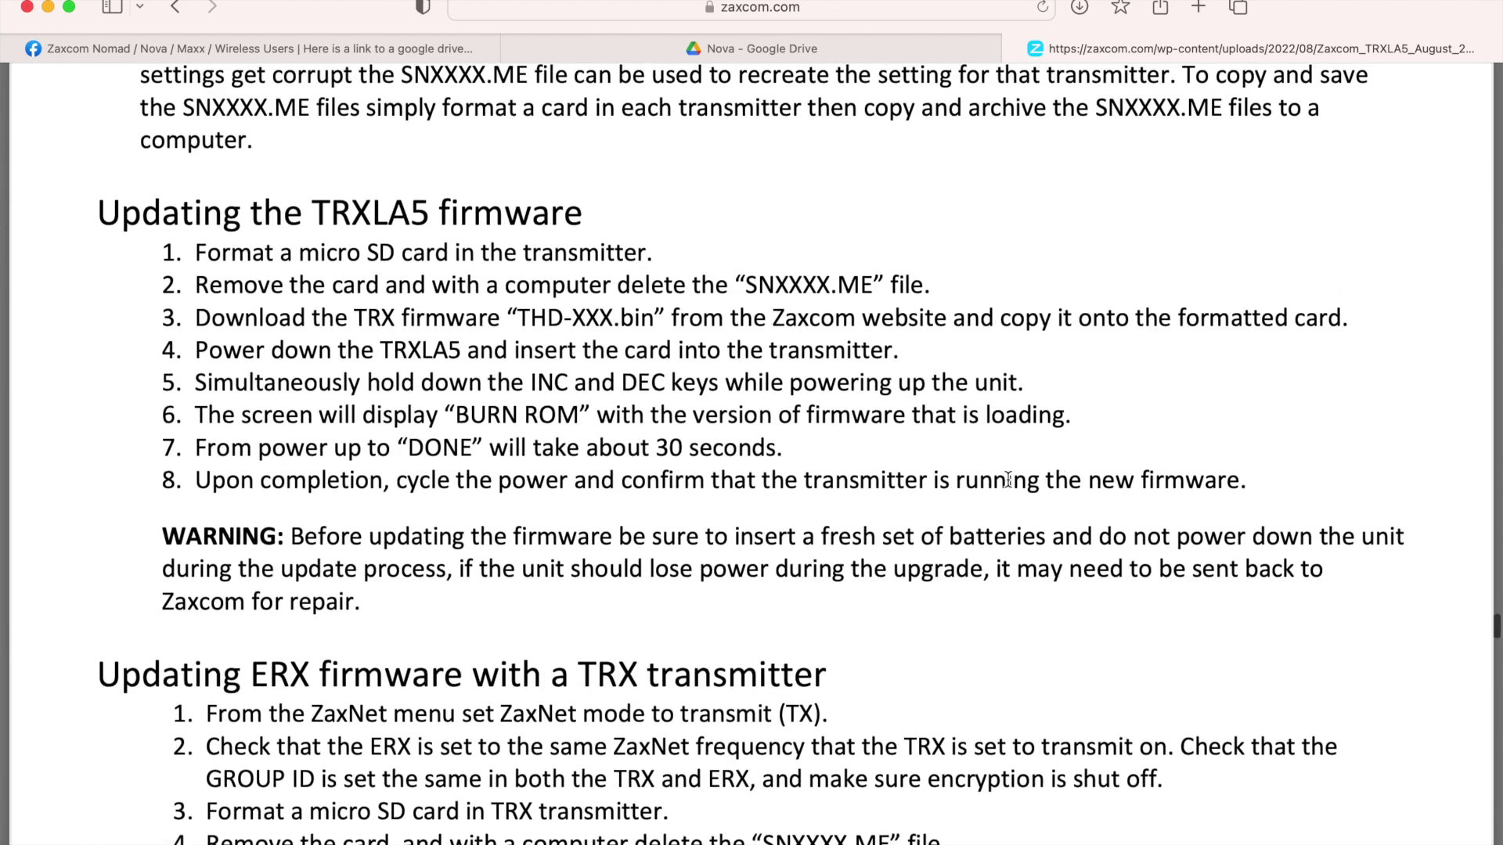